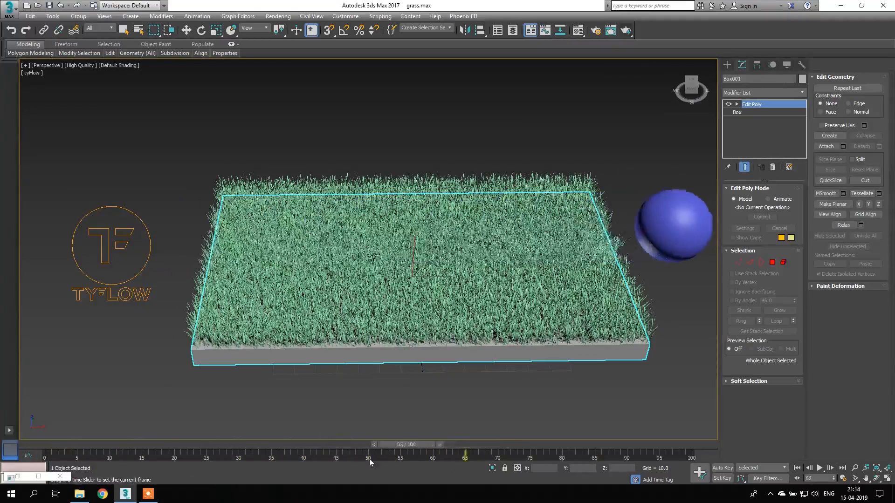
# Delete the existing tyFlow object together with its grass, keeping the box and the sphere
pyautogui.press('w')
pyautogui.scroll(-3, 278, 308)
pyautogui.moveTo(278, 308)
pyautogui.keyDown('alt'); pyautogui.mouseDown(button='middle')
pyautogui.moveTo(282, 323)
pyautogui.moveTo(284, 293)
pyautogui.mouseUp(button='middle'); pyautogui.keyUp('alt')
pyautogui.click(136, 322)
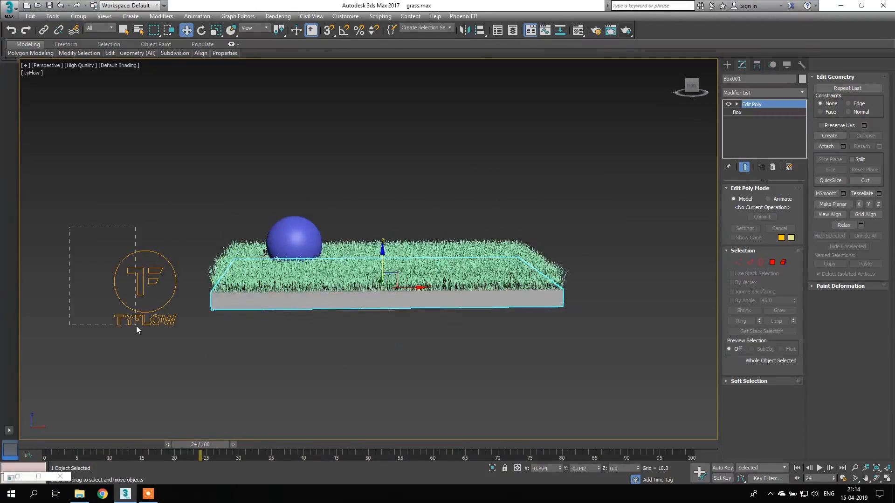
pyautogui.press('Delete')
pyautogui.moveTo(254, 286); pyautogui.dragTo(231, 304, button='middle')
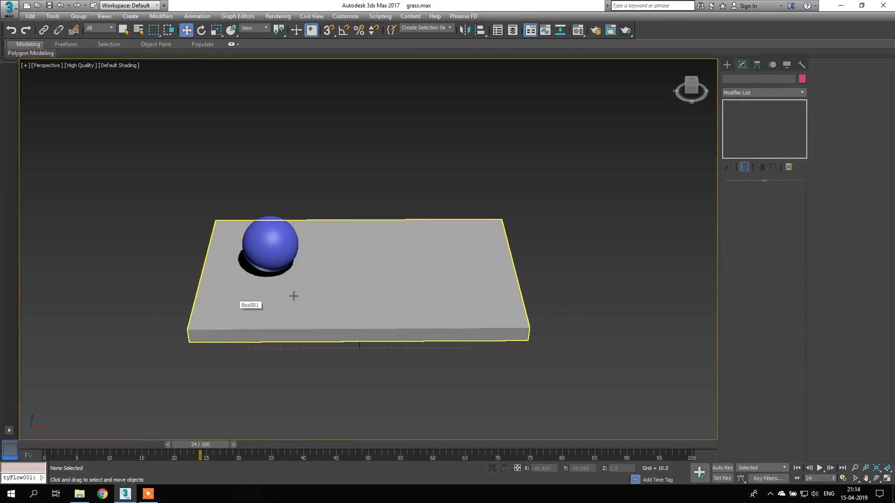
# Create a new tyFlow object beside the box in the perspective view
pyautogui.click(727, 65)
pyautogui.click(775, 170)
pyautogui.moveTo(456, 215); pyautogui.dragTo(567, 219, button='middle')
pyautogui.moveTo(156, 269); pyautogui.dragTo(170, 302)
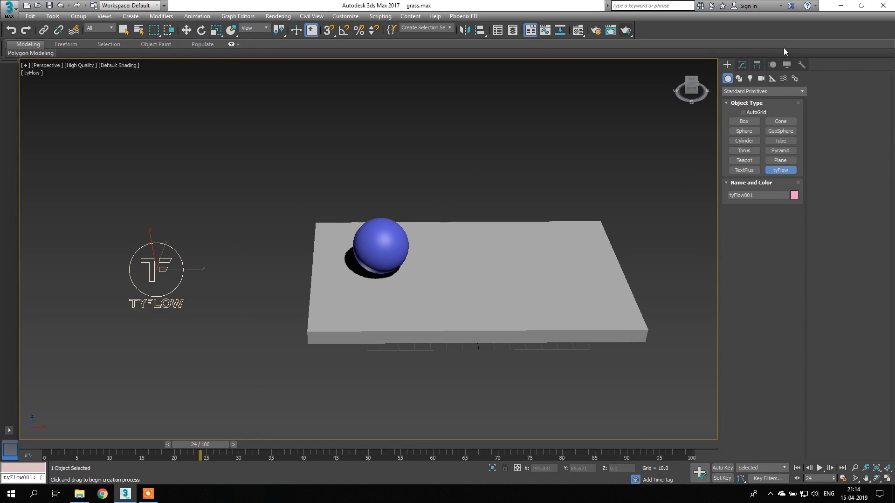
# Open the new flow's editor, then move and narrow its window so the box and sphere stay visible
pyautogui.click(741, 64)
pyautogui.click(761, 210)
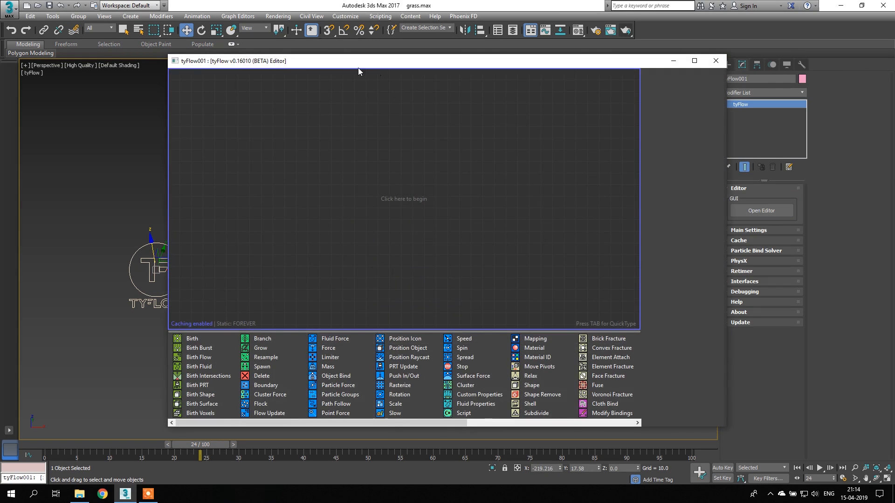
pyautogui.moveTo(410, 62); pyautogui.dragTo(265, 46)
pyautogui.moveTo(581, 413); pyautogui.dragTo(306, 409)
pyautogui.moveTo(429, 289); pyautogui.dragTo(481, 281, button='middle')
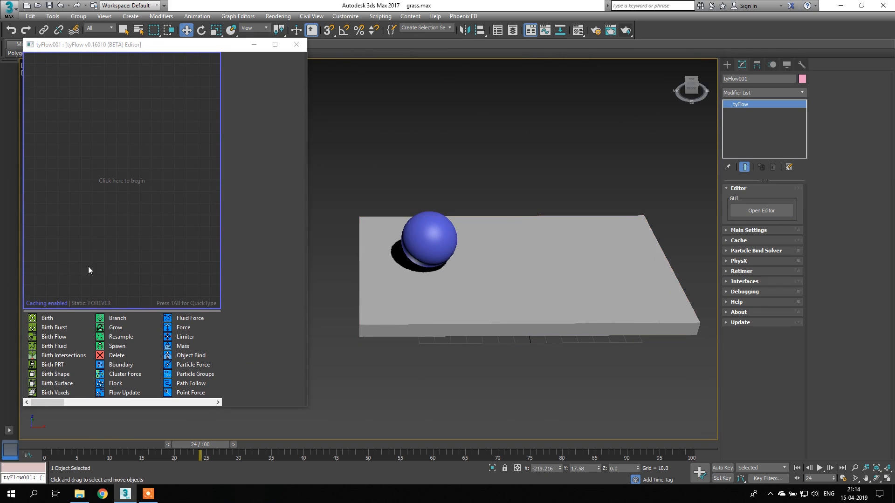
# Add a Birth operator as a new event, with its end at frame 0 and a total of 2000 particles
pyautogui.moveTo(47, 319); pyautogui.dragTo(120, 144)
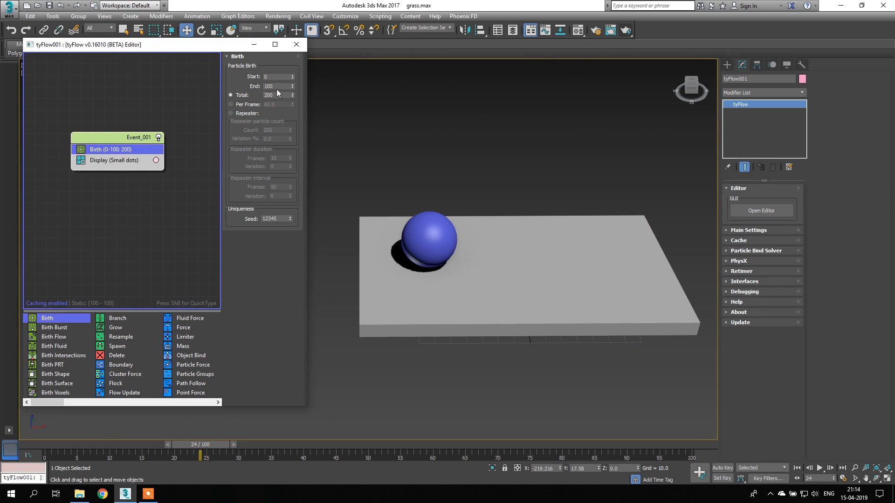
pyautogui.click(147, 495)
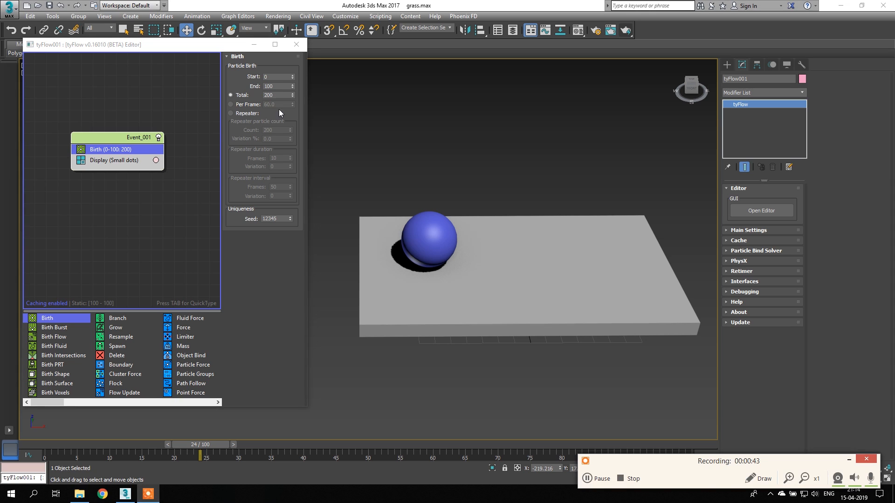
pyautogui.click(282, 86)
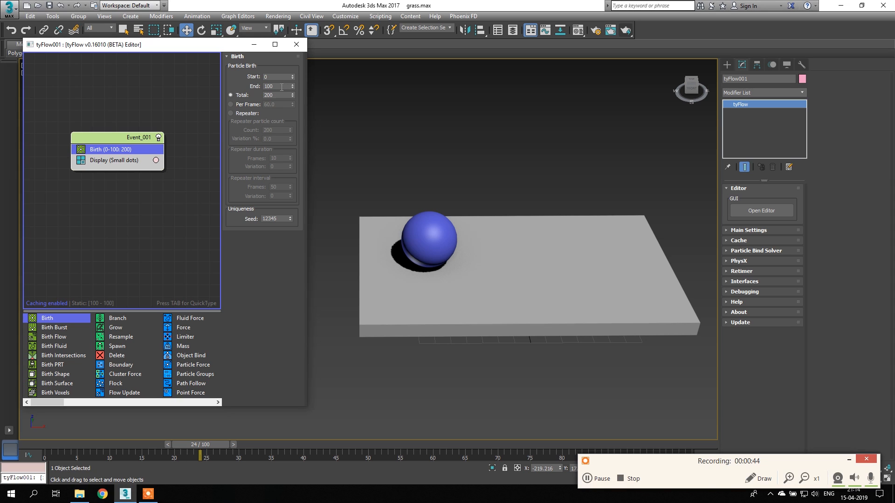
pyautogui.click(847, 460)
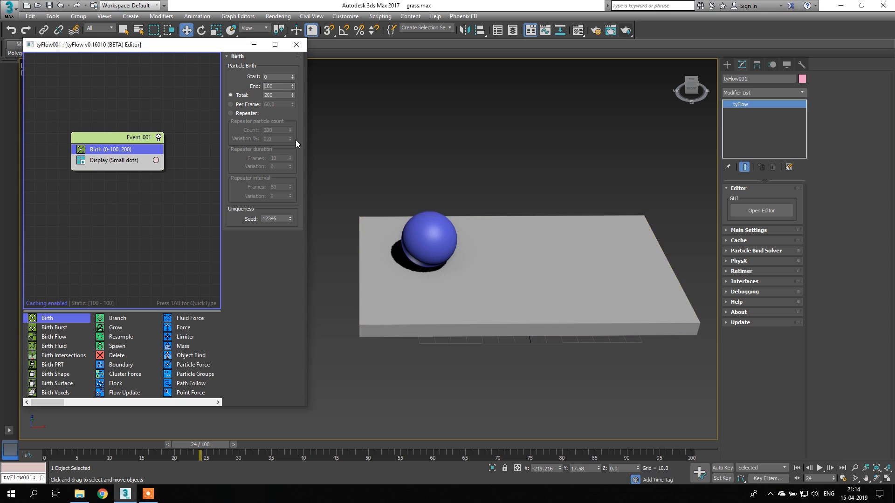
pyautogui.rightClick(293, 87)
pyautogui.click(277, 95)
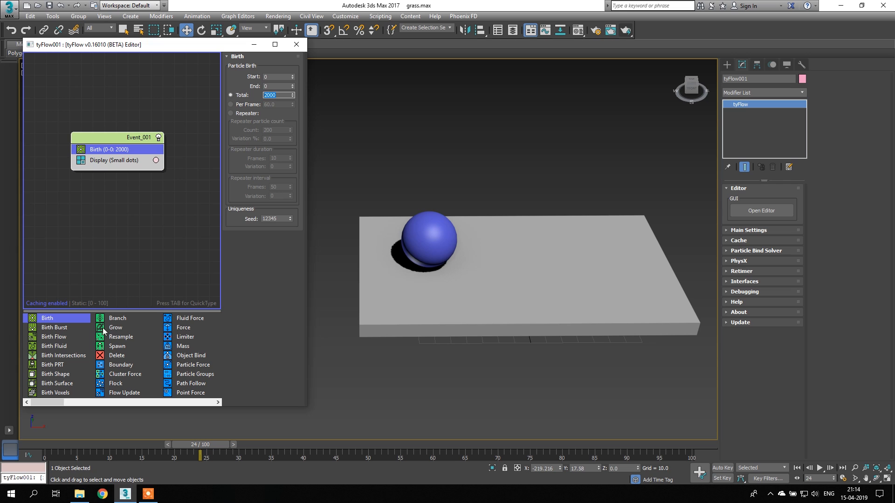
# Add a Position Object operator to the event and assign Box001 as its emitter object
pyautogui.click(117, 138)
pyautogui.press('Tab')
pyautogui.write('pos')
pyautogui.doubleClick(148, 155)
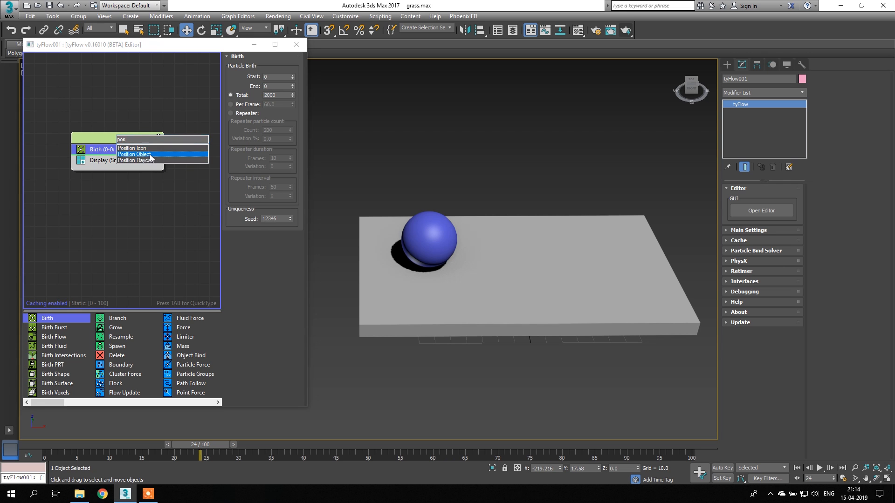
pyautogui.click(243, 161)
pyautogui.click(533, 281)
pyautogui.moveTo(533, 282); pyautogui.dragTo(514, 271, button='middle')
# Select the box's top polygon in Edit Poly and set the Position Object location to Selected Faces
pyautogui.click(489, 270)
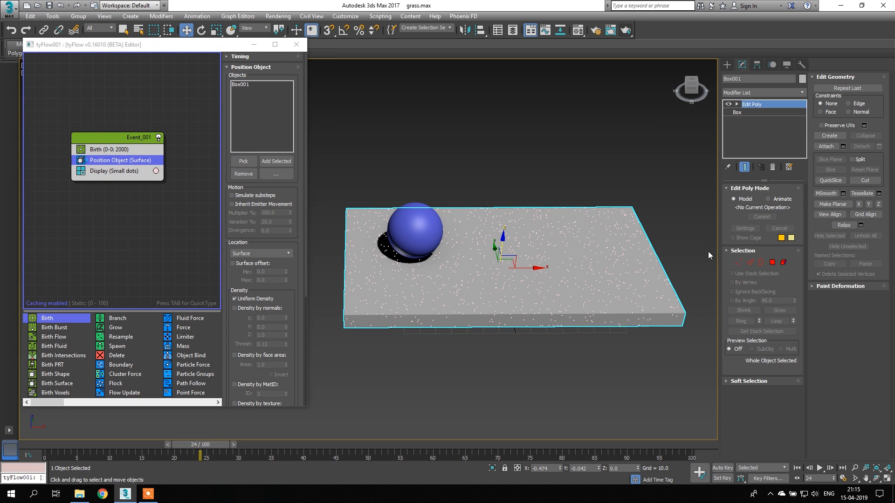
pyautogui.click(772, 262)
pyautogui.click(519, 263)
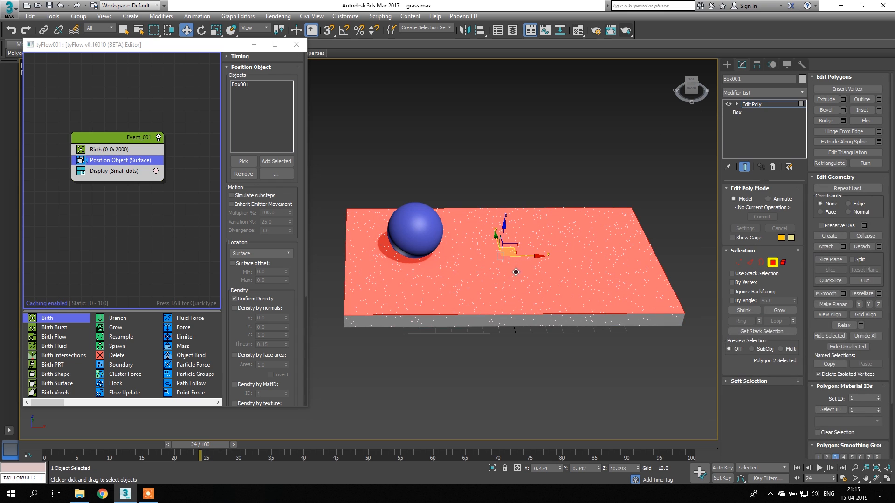
pyautogui.press('F2')
pyautogui.click(241, 254)
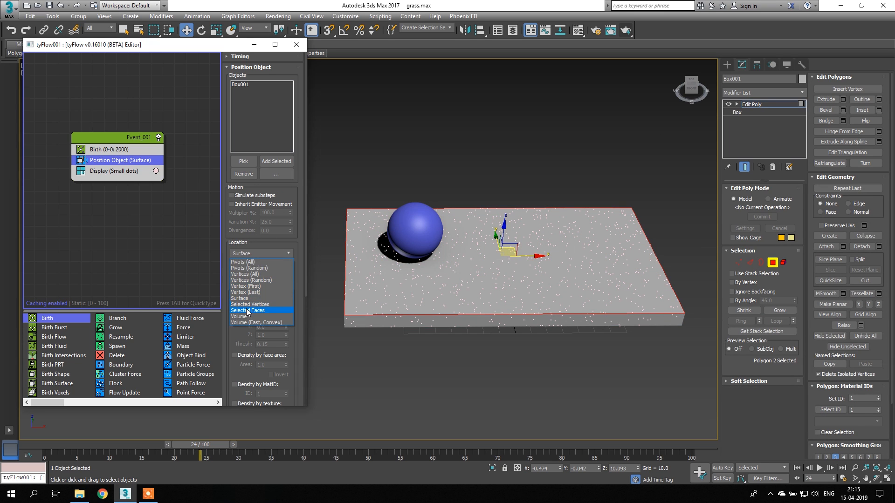
pyautogui.click(247, 311)
pyautogui.moveTo(433, 267); pyautogui.dragTo(414, 256, button='middle')
pyautogui.click(745, 104)
pyautogui.keyDown('alt'); pyautogui.moveTo(478, 151); pyautogui.dragTo(485, 154, button='middle'); pyautogui.keyUp('alt')
pyautogui.moveTo(436, 210); pyautogui.dragTo(466, 197, button='middle')
# Add a Shape operator to the event and set its 3D mesh type to Grass (Long)
pyautogui.click(101, 141)
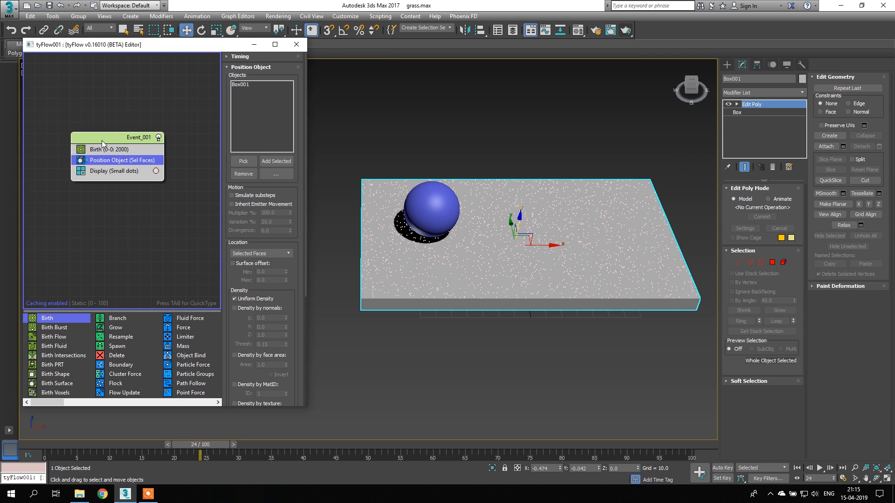
pyautogui.press('Tab')
pyautogui.write('shap')
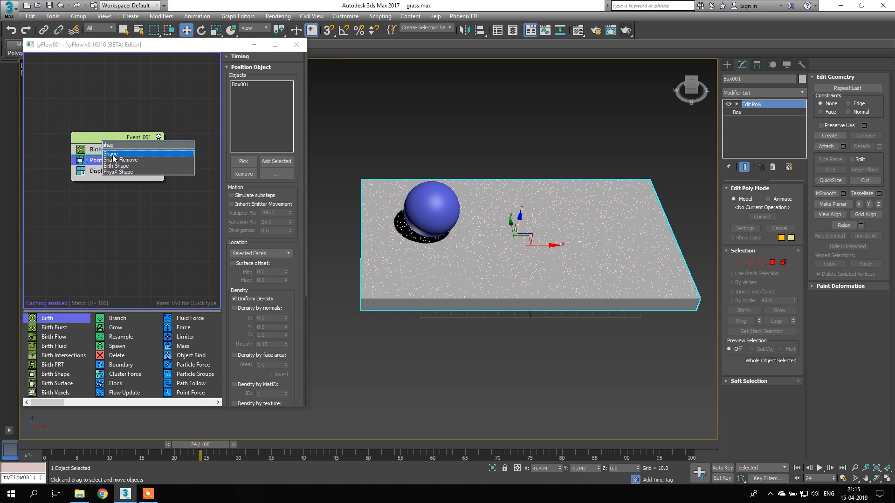
pyautogui.press('Return')
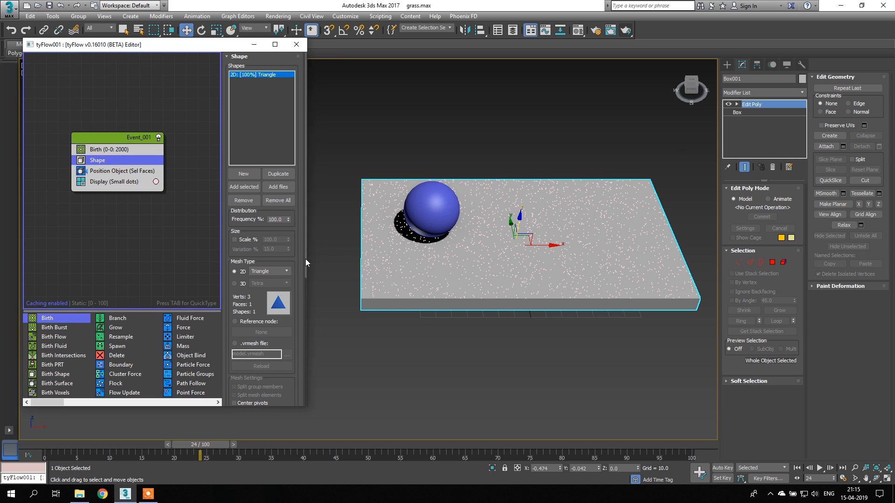
pyautogui.scroll(-2, 232, 233)
pyautogui.click(234, 255)
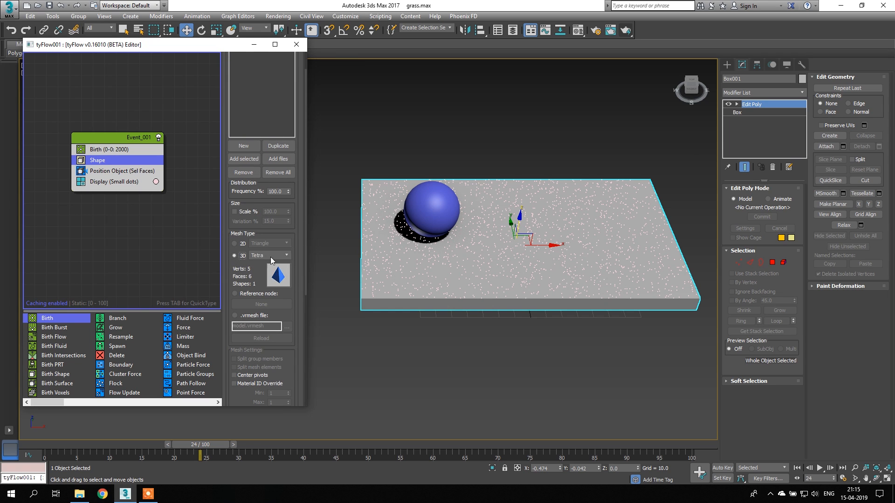
pyautogui.click(274, 255)
pyautogui.scroll(-4, 270, 308)
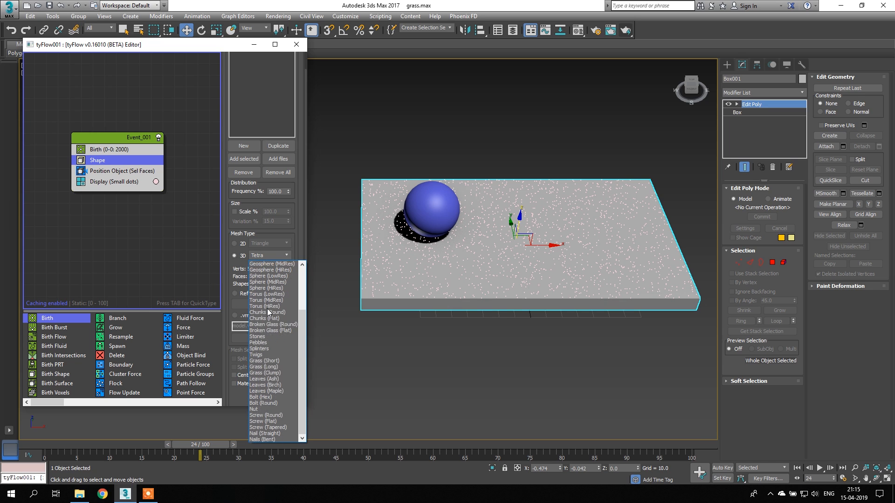
pyautogui.click(274, 367)
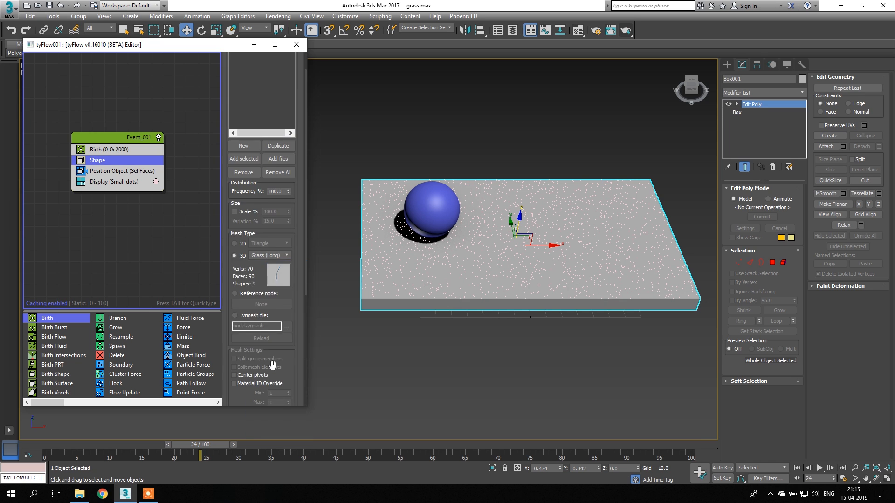
# Set the Display operator's type to Geometry
pyautogui.click(106, 185)
pyautogui.click(242, 74)
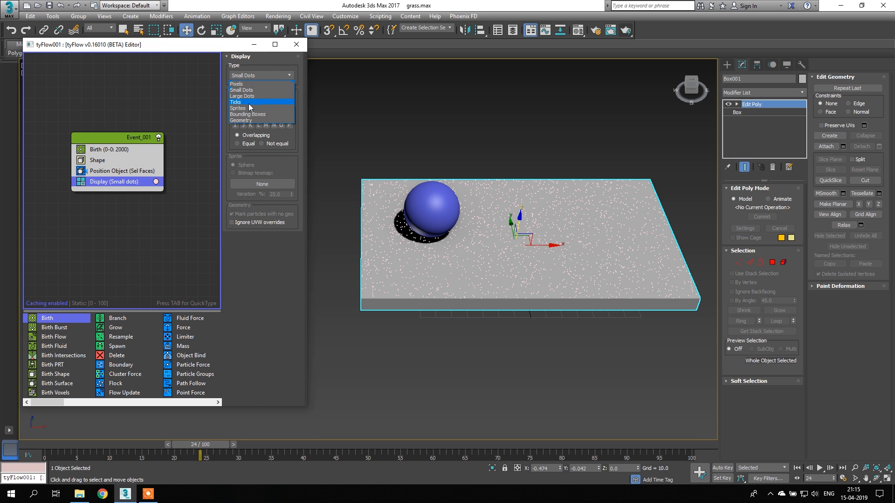
pyautogui.click(246, 122)
# Enable scaling in the Shape operator and set the scale to 1000%
pyautogui.click(126, 176)
pyautogui.click(119, 164)
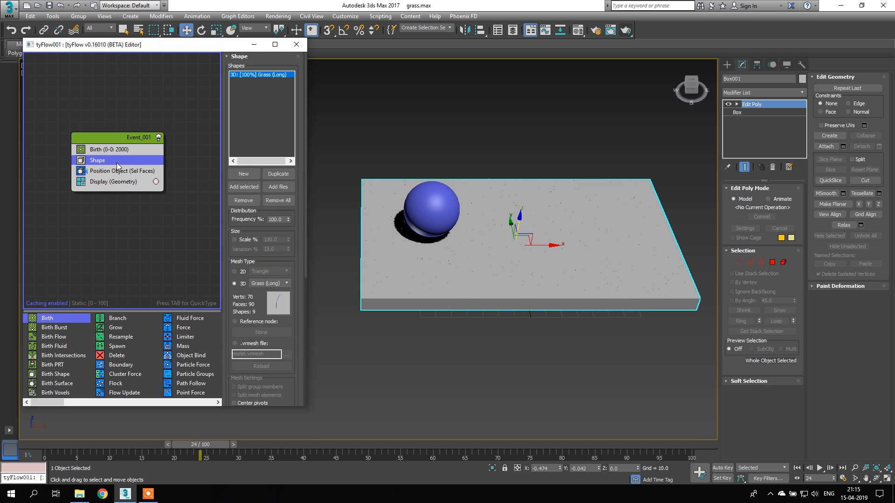
pyautogui.click(235, 240)
pyautogui.click(273, 239)
pyautogui.write('0')
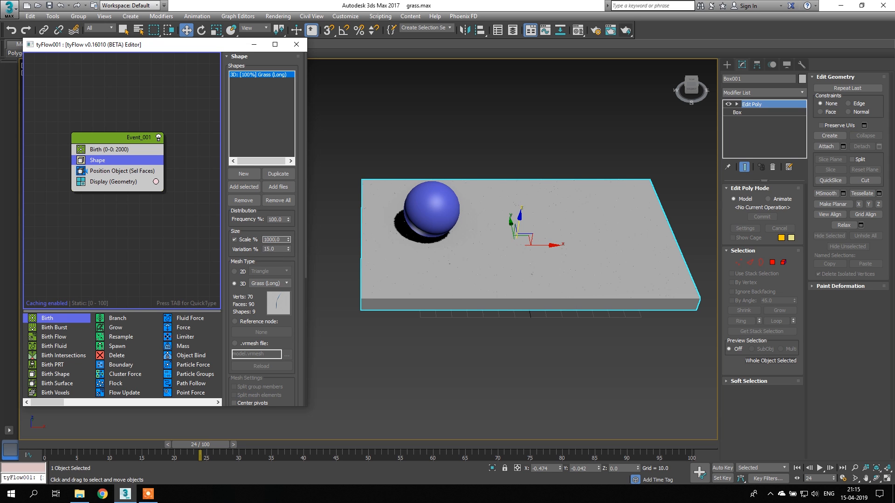
pyautogui.press('Return')
# Raise the Birth operator's total to 20000 particles and check the denser grass on another frame
pyautogui.click(116, 150)
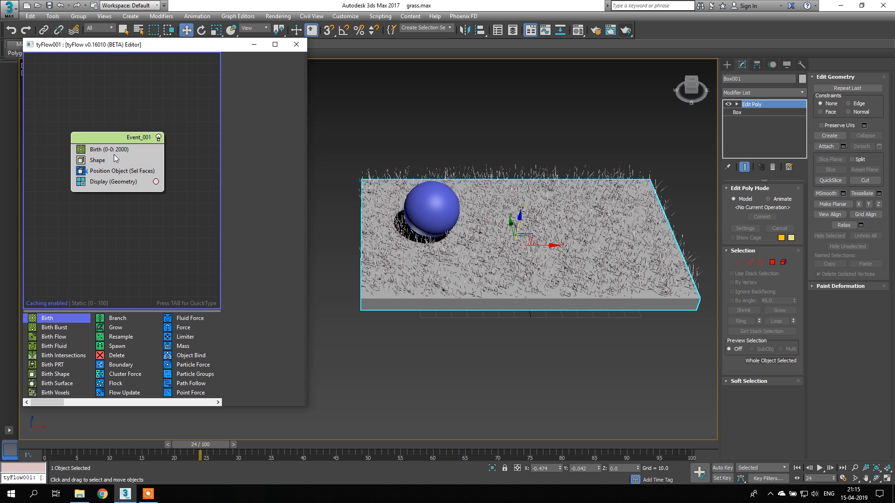
pyautogui.moveTo(466, 224); pyautogui.dragTo(481, 245, button='middle')
pyautogui.scroll(2, 451, 252)
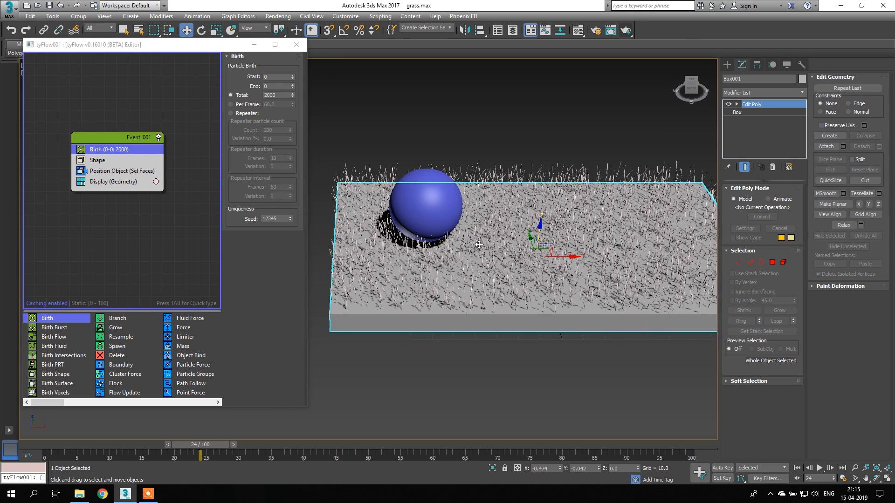
pyautogui.click(282, 95)
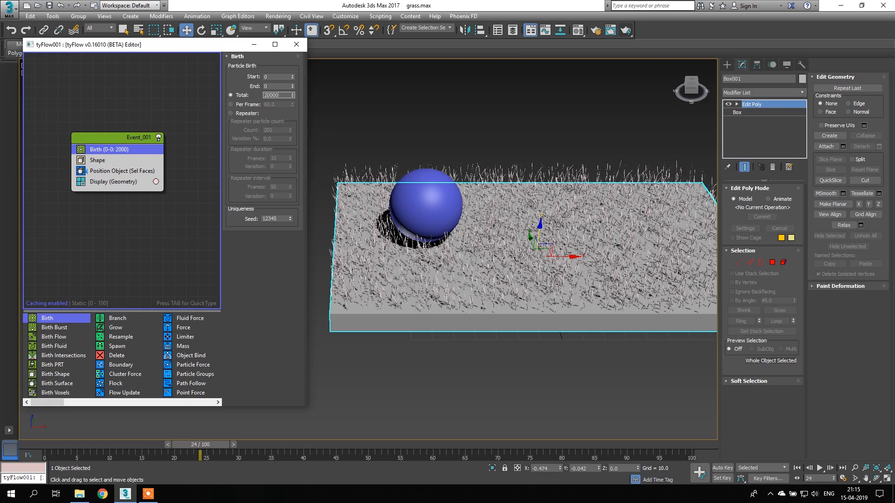
pyautogui.write('0')
pyautogui.press('Return')
pyautogui.keyDown('alt'); pyautogui.moveTo(438, 195); pyautogui.dragTo(275, 339, button='middle'); pyautogui.keyUp('alt')
pyautogui.moveTo(68, 446); pyautogui.dragTo(105, 442)
pyautogui.keyDown('alt'); pyautogui.moveTo(391, 273); pyautogui.dragTo(402, 291, button='middle'); pyautogui.keyUp('alt')
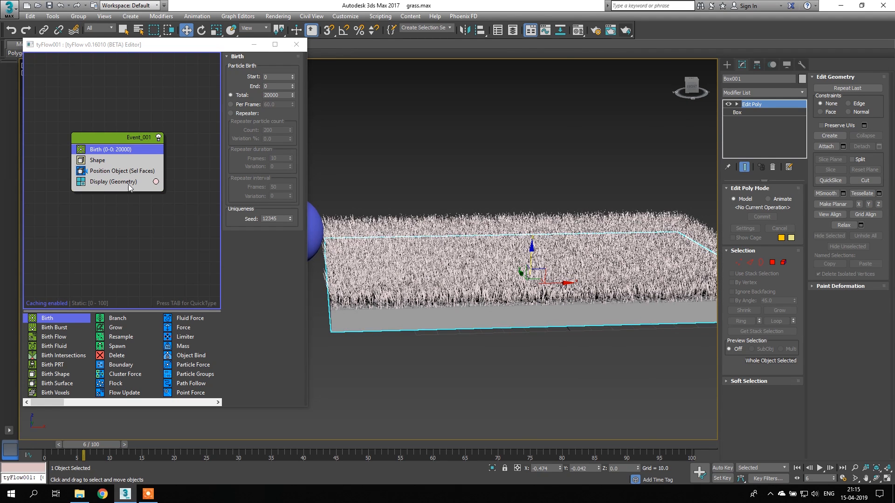
# Add a Wobble operator to the event and place it between Position Object and Display
pyautogui.moveTo(127, 136); pyautogui.dragTo(118, 125)
pyautogui.moveTo(49, 403); pyautogui.dragTo(82, 403)
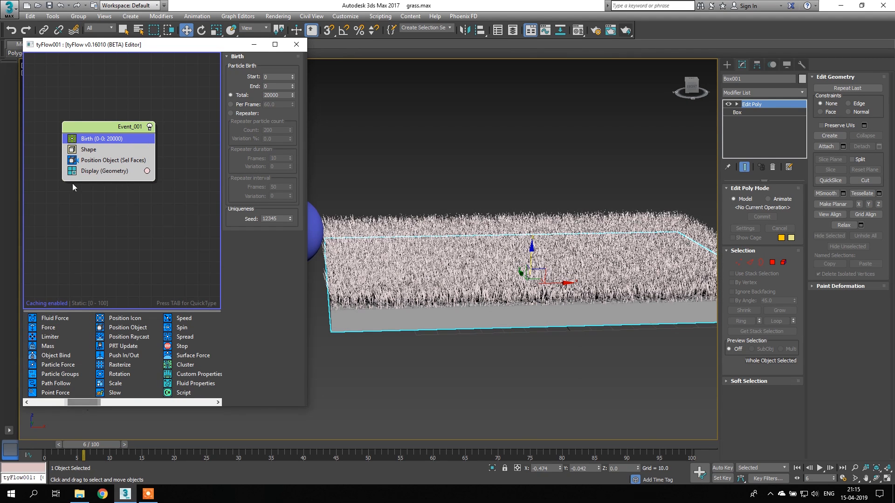
pyautogui.press('Tab')
pyautogui.write('wobb')
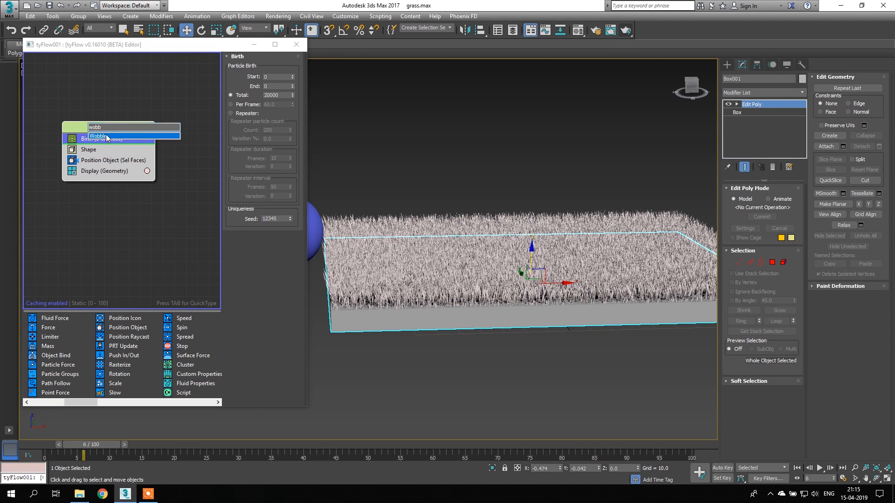
pyautogui.press('Return')
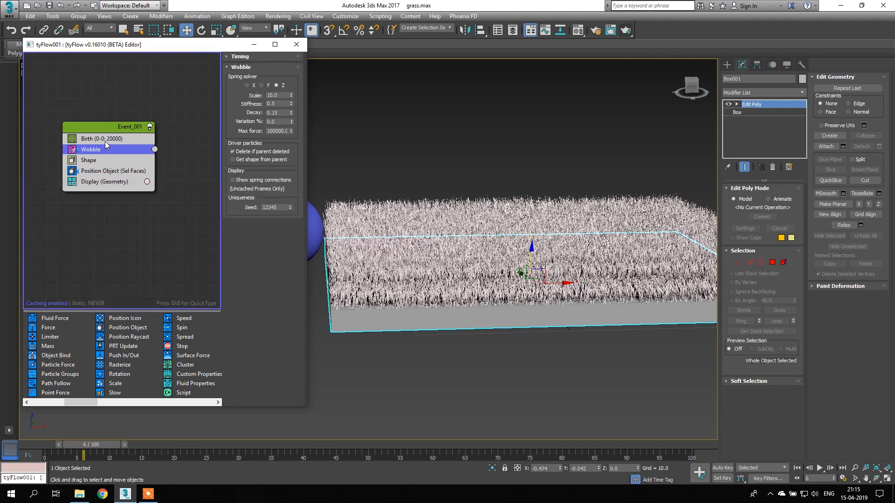
pyautogui.moveTo(99, 149); pyautogui.dragTo(99, 178)
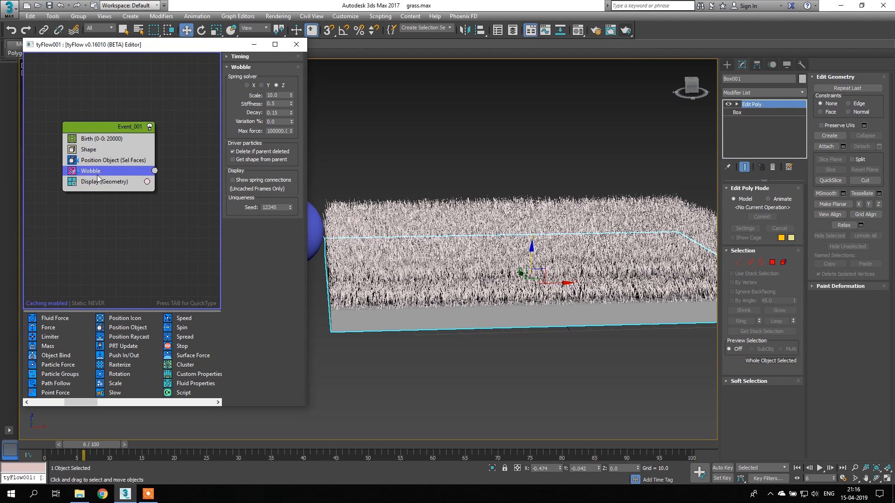
pyautogui.moveTo(156, 211); pyautogui.dragTo(124, 202, button='middle')
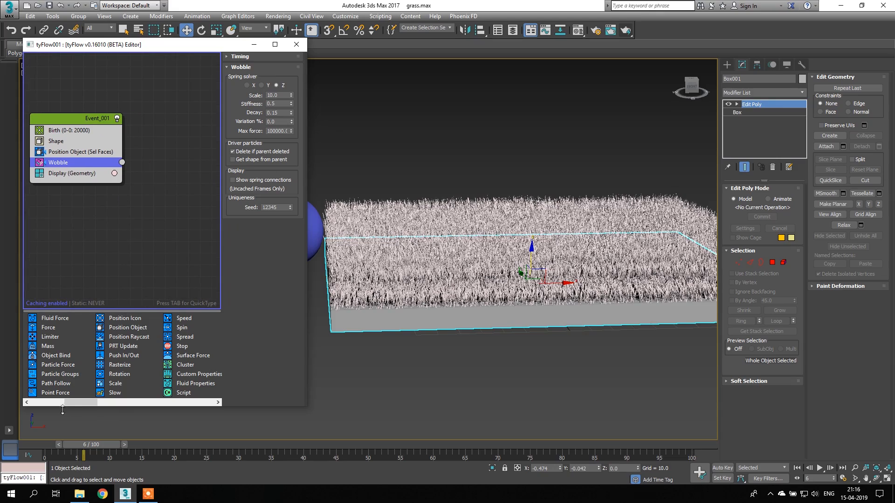
# Examine the grass blades up close from a low side angle, toggling the Display operator off and back on
pyautogui.keyDown('alt'); pyautogui.moveTo(370, 341); pyautogui.dragTo(378, 275, button='middle'); pyautogui.keyUp('alt')
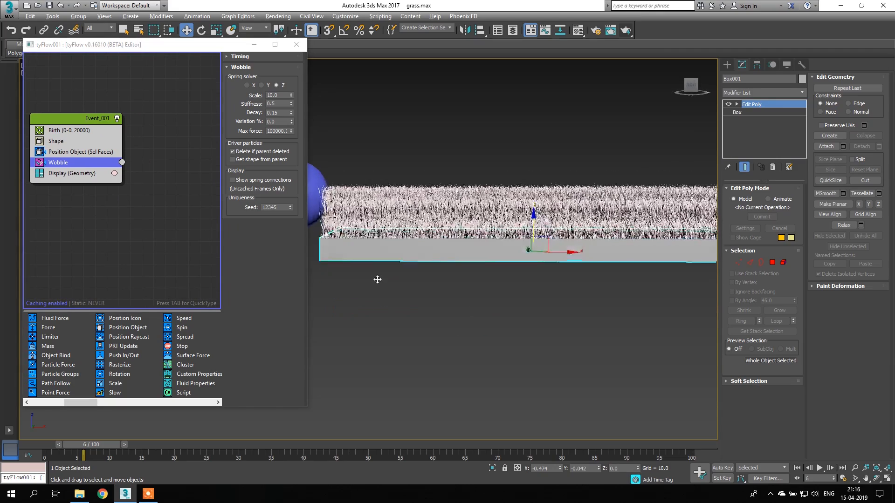
pyautogui.scroll(5, 433, 196)
pyautogui.scroll(3, 433, 196)
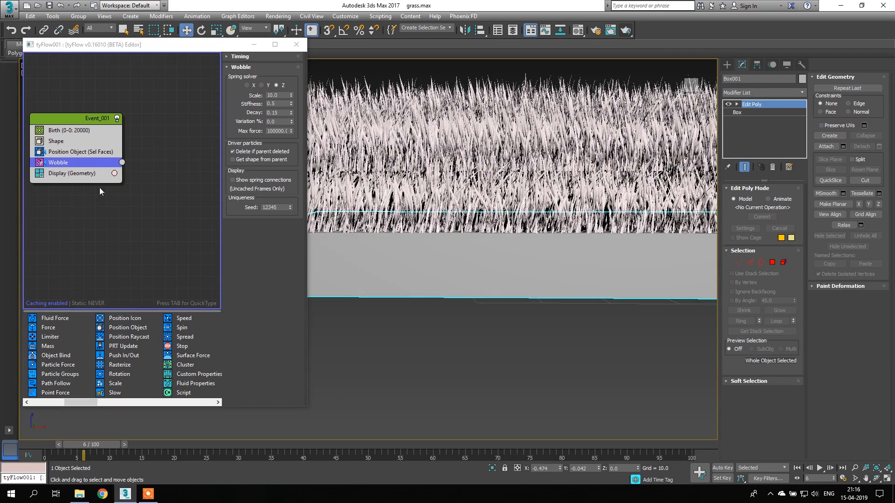
pyautogui.click(39, 174)
pyautogui.click(39, 175)
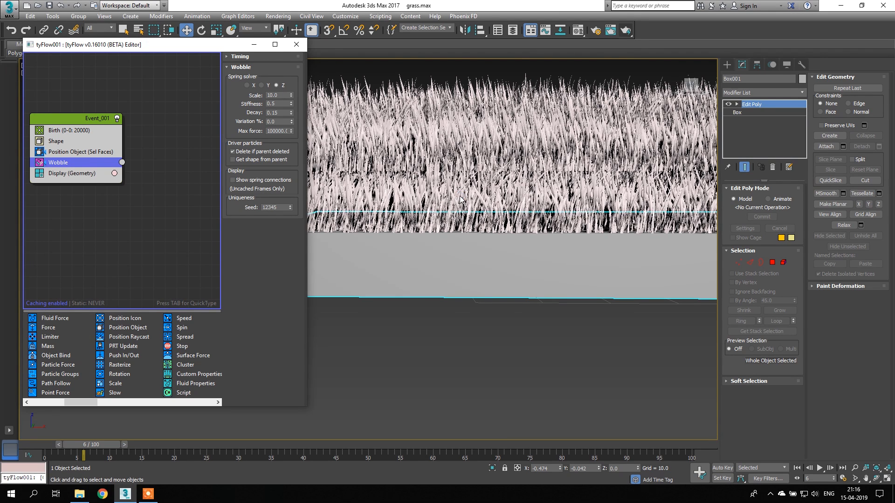
pyautogui.scroll(-4, 461, 198)
pyautogui.moveTo(491, 184); pyautogui.dragTo(454, 226, button='middle')
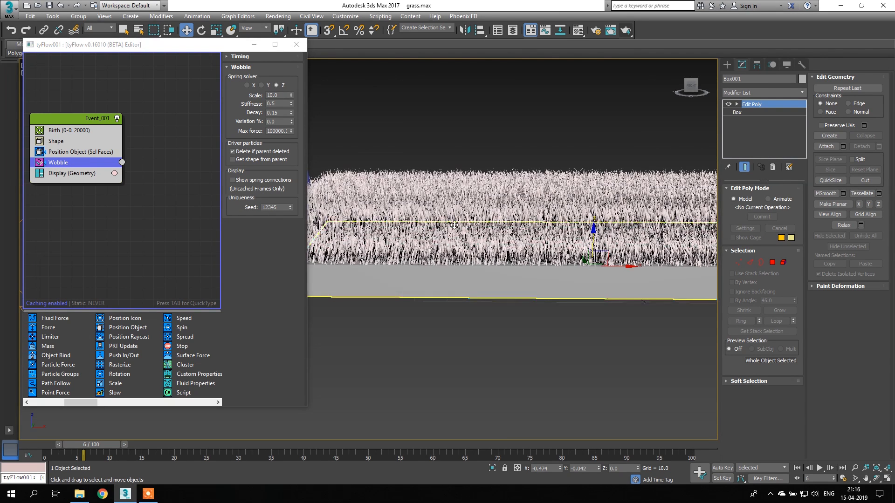
pyautogui.scroll(-2, 455, 225)
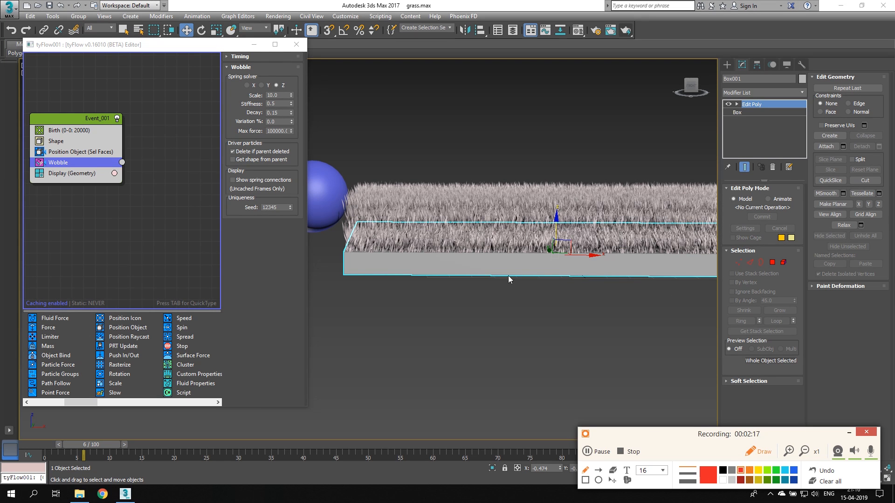
pyautogui.click(776, 471)
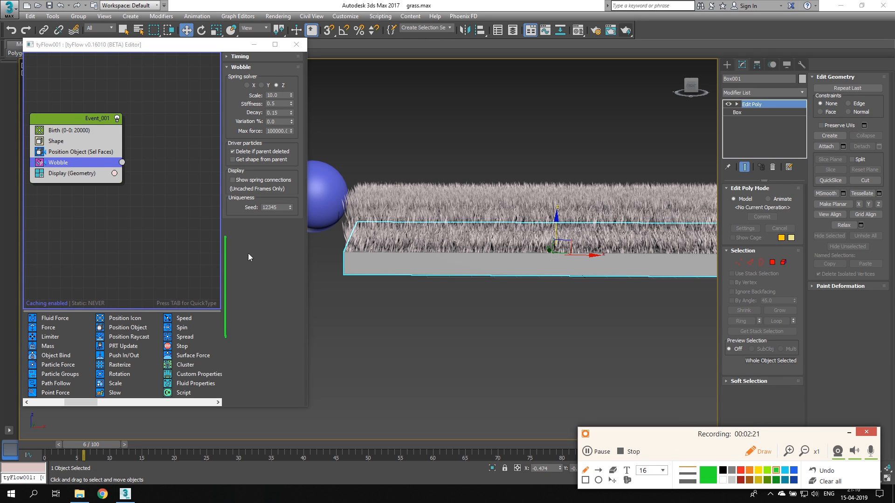
pyautogui.moveTo(252, 236); pyautogui.dragTo(250, 343)
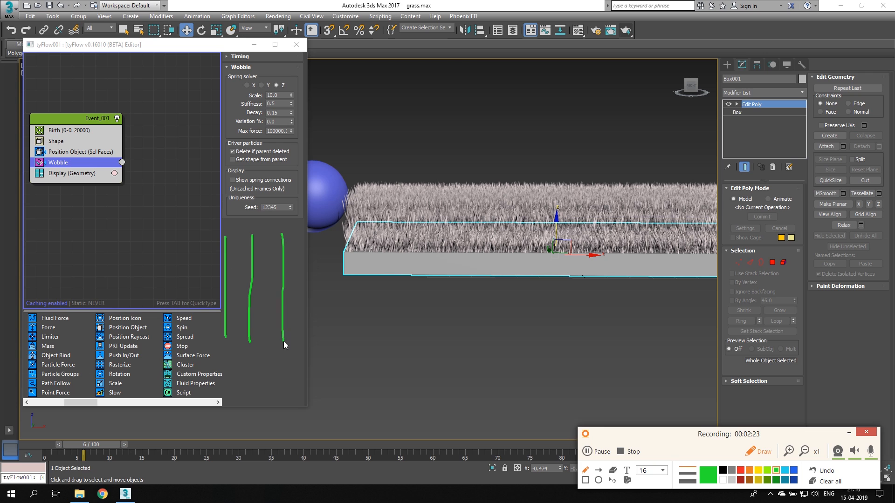
pyautogui.moveTo(328, 232); pyautogui.dragTo(327, 327)
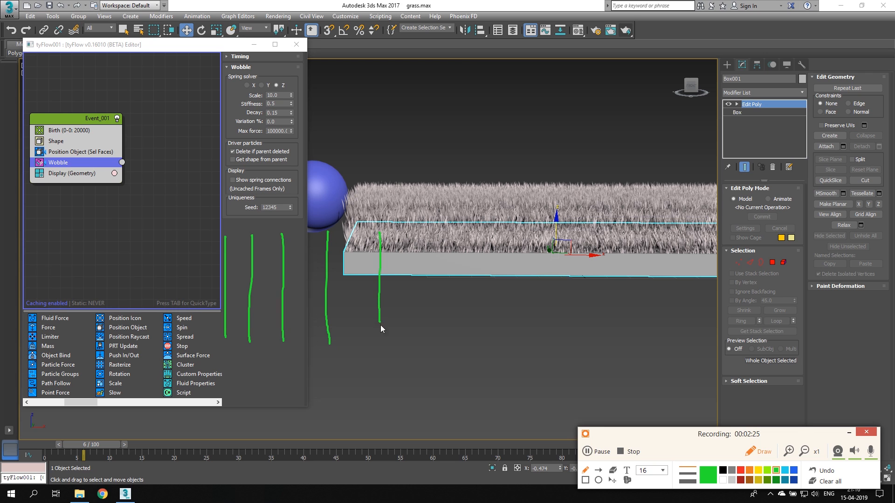
pyautogui.moveTo(437, 221); pyautogui.dragTo(446, 340)
pyautogui.click(740, 470)
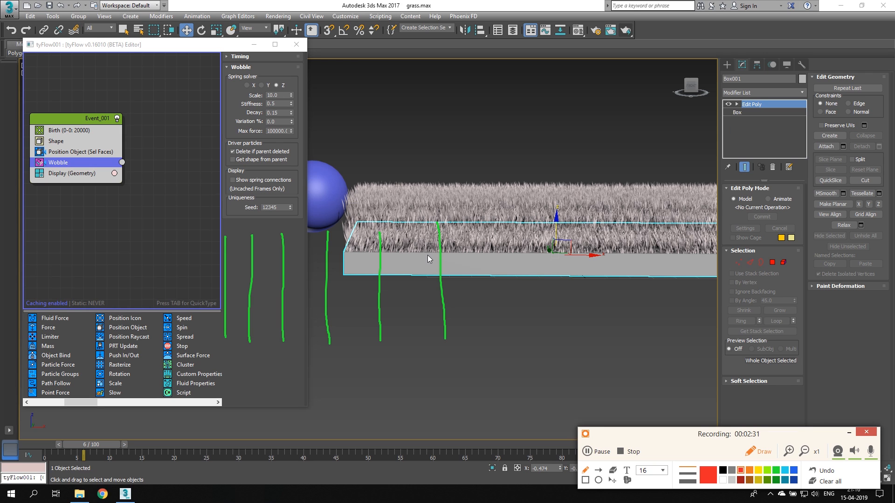
pyautogui.moveTo(432, 218)
pyautogui.mouseDown()
pyautogui.moveTo(439, 228)
pyautogui.moveTo(426, 229)
pyautogui.mouseUp()
pyautogui.moveTo(372, 229)
pyautogui.mouseDown()
pyautogui.moveTo(387, 237)
pyautogui.moveTo(380, 226)
pyautogui.mouseUp()
pyautogui.moveTo(326, 227)
pyautogui.mouseDown()
pyautogui.moveTo(334, 233)
pyautogui.moveTo(221, 233)
pyautogui.mouseUp()
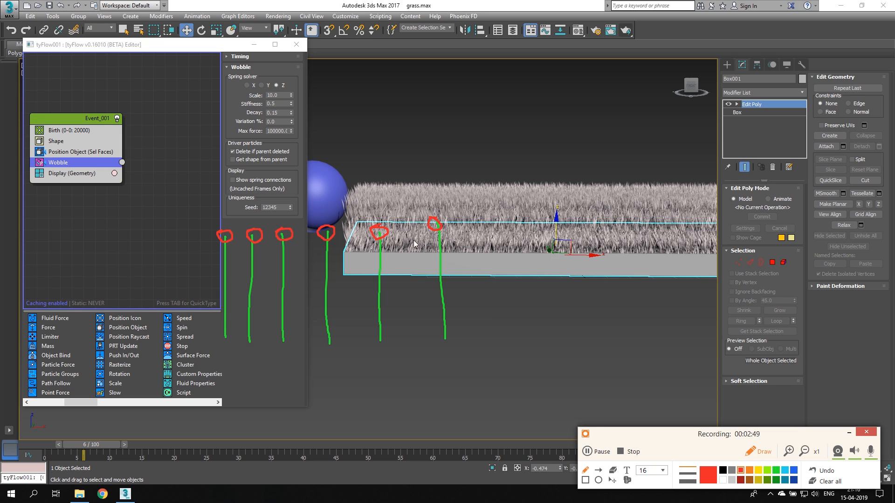
pyautogui.moveTo(591, 175)
pyautogui.mouseDown()
pyautogui.moveTo(637, 231)
pyautogui.moveTo(556, 178)
pyautogui.moveTo(596, 174)
pyautogui.mouseUp()
pyautogui.moveTo(561, 220)
pyautogui.mouseDown()
pyautogui.moveTo(453, 222)
pyautogui.moveTo(450, 213)
pyautogui.moveTo(445, 228)
pyautogui.moveTo(343, 204)
pyautogui.moveTo(312, 211)
pyautogui.mouseUp()
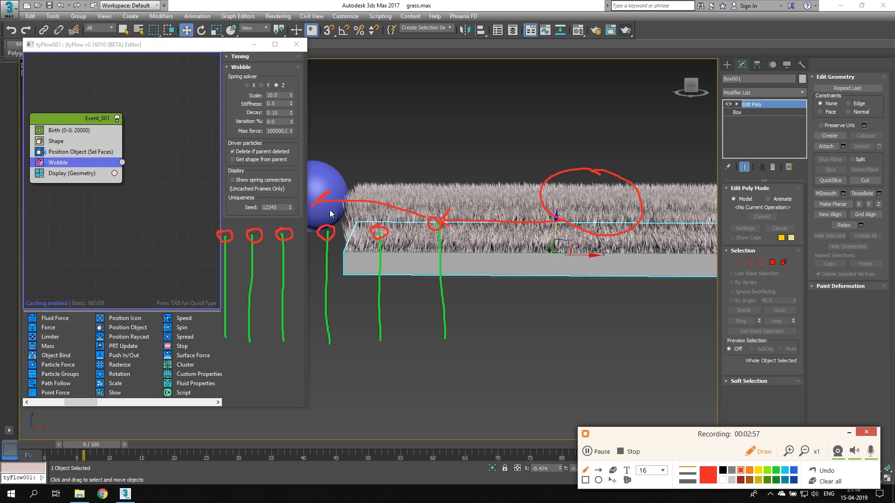
pyautogui.moveTo(433, 218)
pyautogui.mouseDown()
pyautogui.moveTo(535, 191)
pyautogui.moveTo(518, 183)
pyautogui.mouseUp()
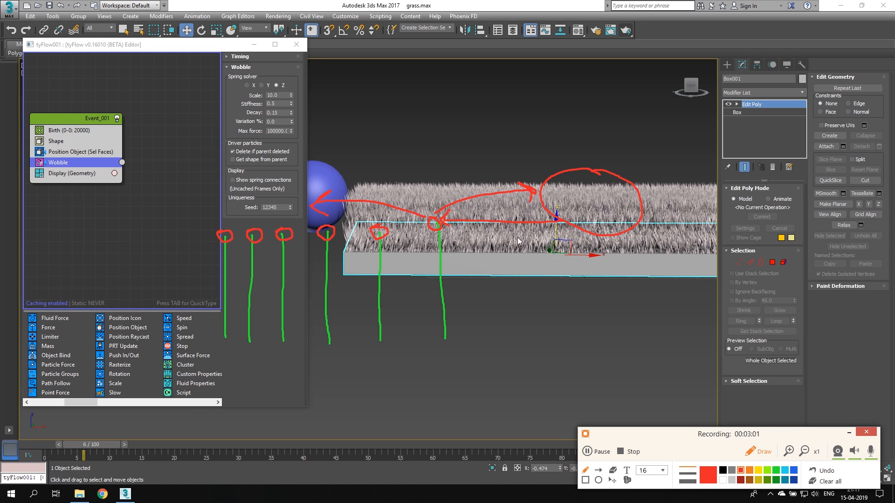
pyautogui.moveTo(440, 222)
pyautogui.mouseDown()
pyautogui.moveTo(431, 221)
pyautogui.moveTo(432, 231)
pyautogui.mouseUp()
pyautogui.moveTo(440, 282)
pyautogui.mouseDown()
pyautogui.moveTo(390, 232)
pyautogui.moveTo(401, 228)
pyautogui.mouseUp()
pyautogui.moveTo(440, 280); pyautogui.dragTo(475, 238)
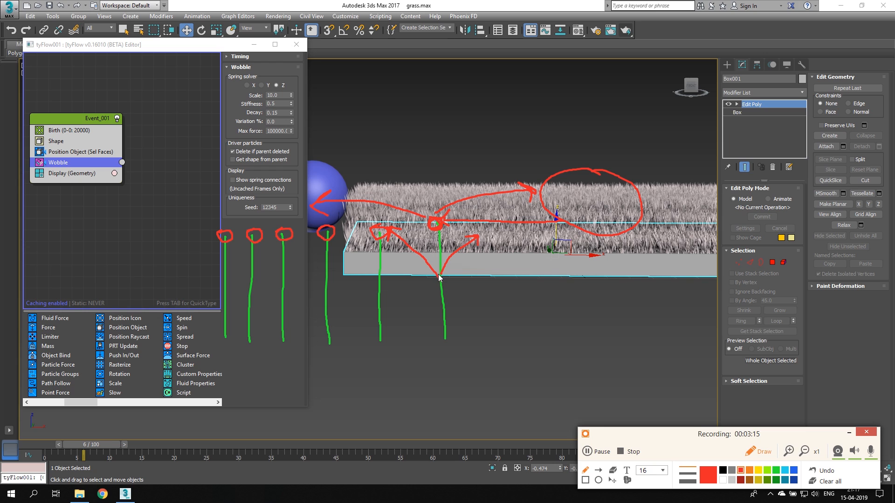
pyautogui.moveTo(439, 278)
pyautogui.mouseDown()
pyautogui.moveTo(483, 235)
pyautogui.moveTo(485, 249)
pyautogui.mouseUp()
pyautogui.moveTo(439, 279); pyautogui.dragTo(393, 244)
pyautogui.moveTo(534, 201)
pyautogui.mouseDown()
pyautogui.moveTo(451, 224)
pyautogui.moveTo(454, 234)
pyautogui.moveTo(434, 221)
pyautogui.mouseUp()
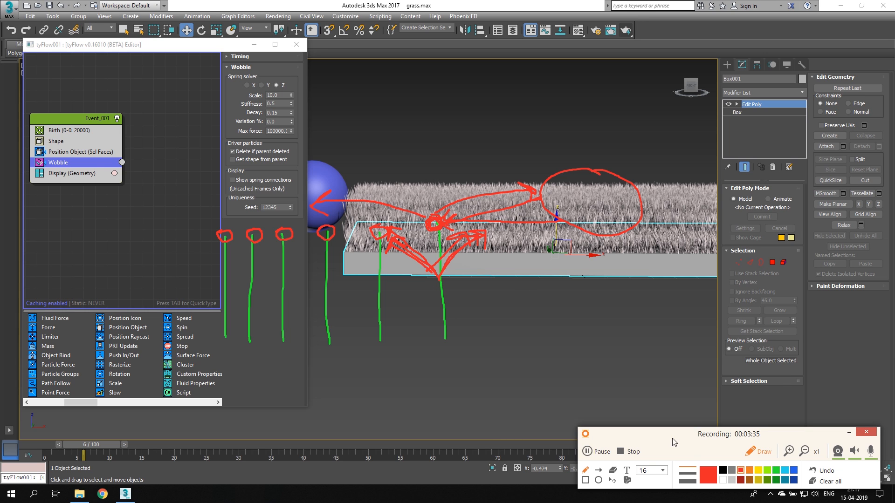
pyautogui.click(825, 482)
pyautogui.click(759, 452)
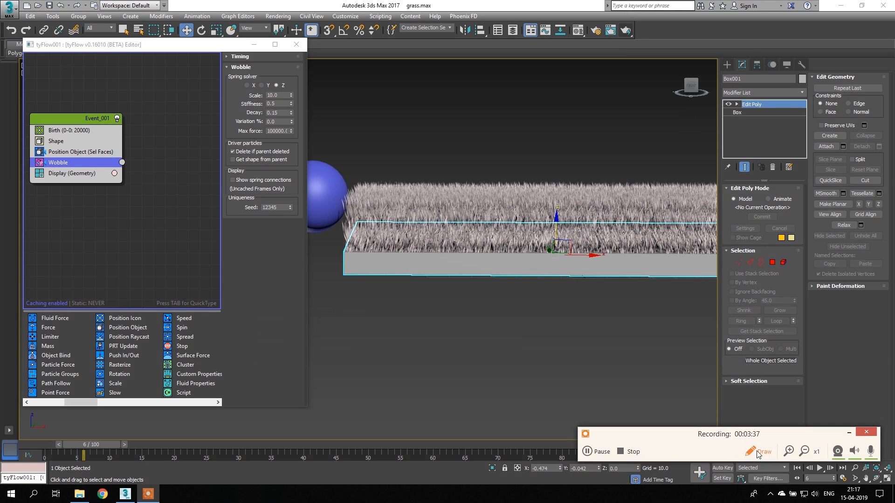
pyautogui.click(847, 433)
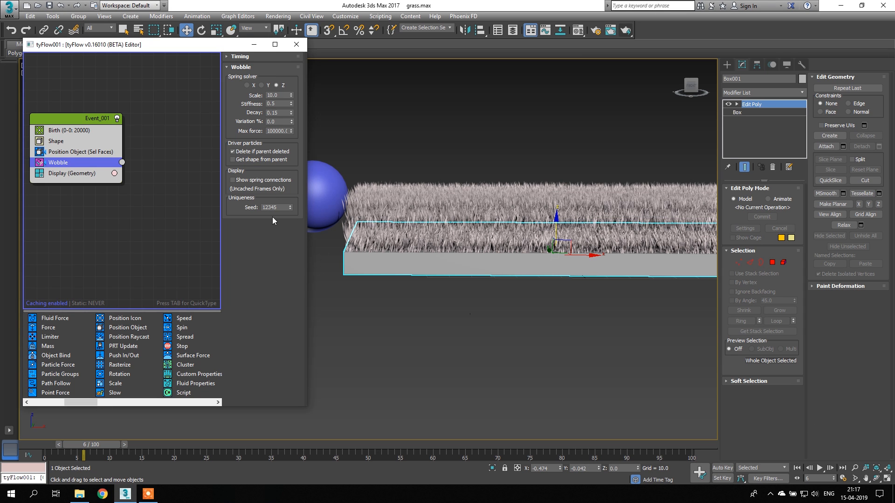
# Add a Display operator as a new event below the first one and connect the Wobble operator's output to it
pyautogui.moveTo(142, 205); pyautogui.dragTo(122, 206, button='middle')
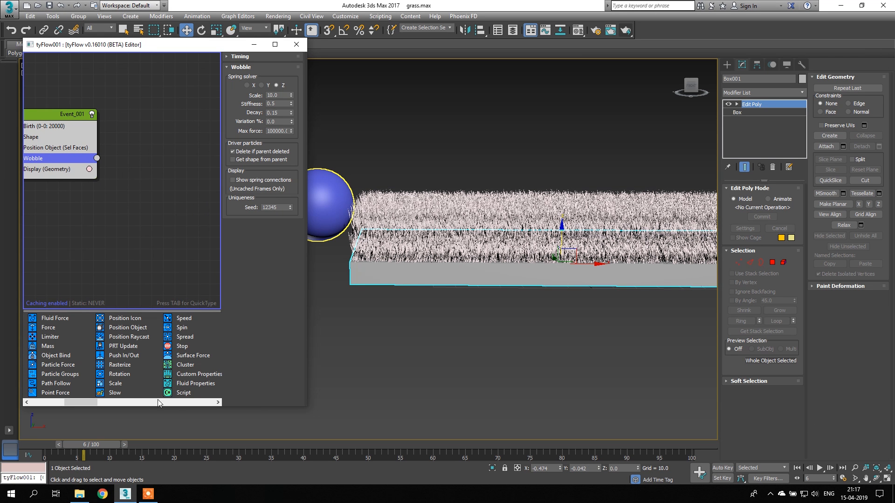
pyautogui.moveTo(80, 402); pyautogui.dragTo(177, 402)
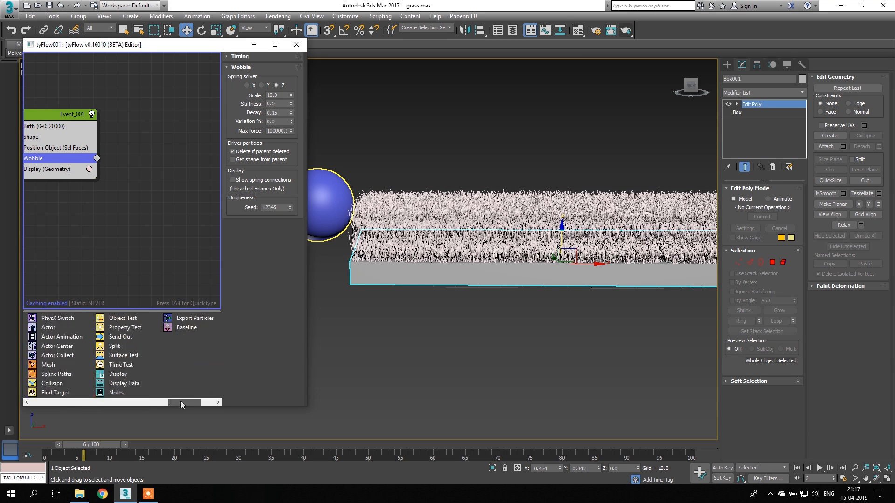
pyautogui.moveTo(116, 375); pyautogui.dragTo(122, 184)
pyautogui.moveTo(113, 167); pyautogui.dragTo(138, 152, button='middle')
pyautogui.moveTo(175, 184); pyautogui.dragTo(130, 196)
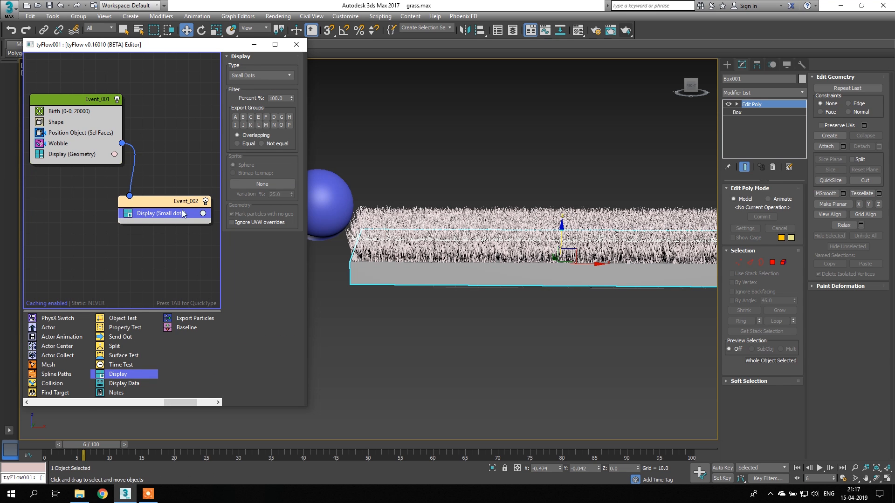
# Set the display colour of the new small-dots Display operator to pure red
pyautogui.click(203, 214)
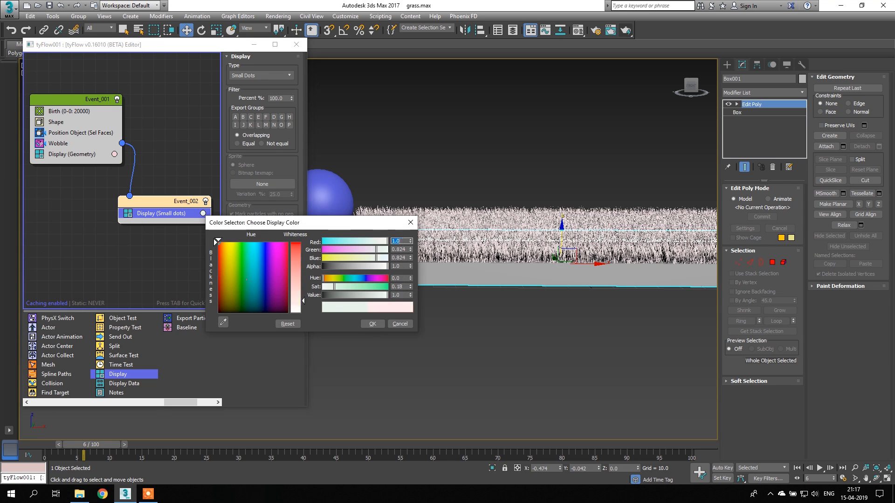
pyautogui.click(295, 247)
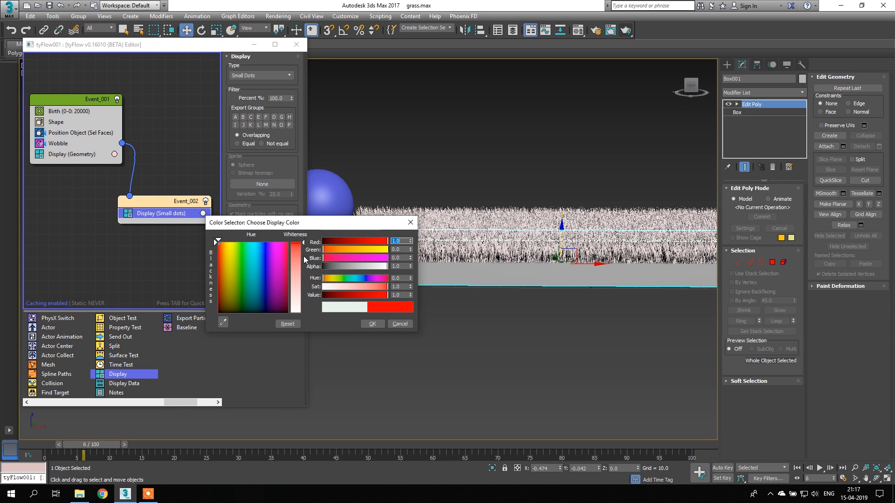
pyautogui.click(372, 324)
# Raise the Wobble operator's Scale to 14.1, comparing the red driver particles with the grass tips in the front view before returning to perspective
pyautogui.press('l')
pyautogui.moveTo(458, 245); pyautogui.dragTo(561, 250, button='middle')
pyautogui.press('f')
pyautogui.scroll(4, 427, 275)
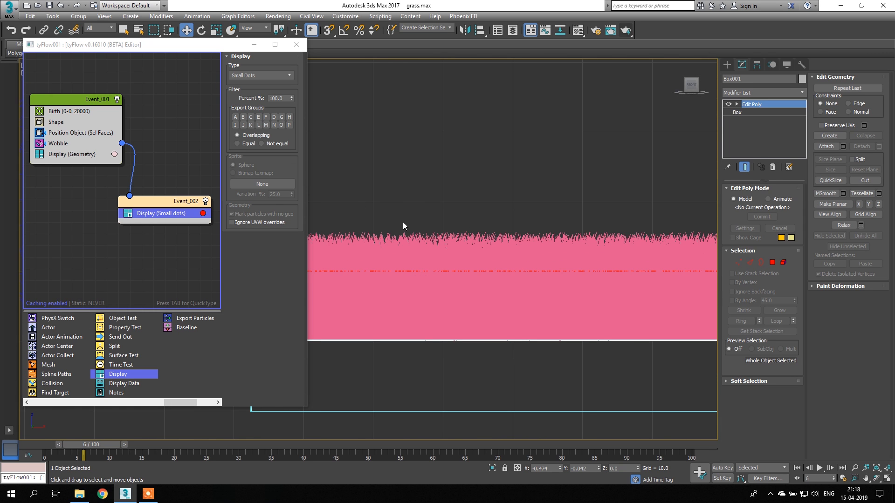
pyautogui.click(66, 146)
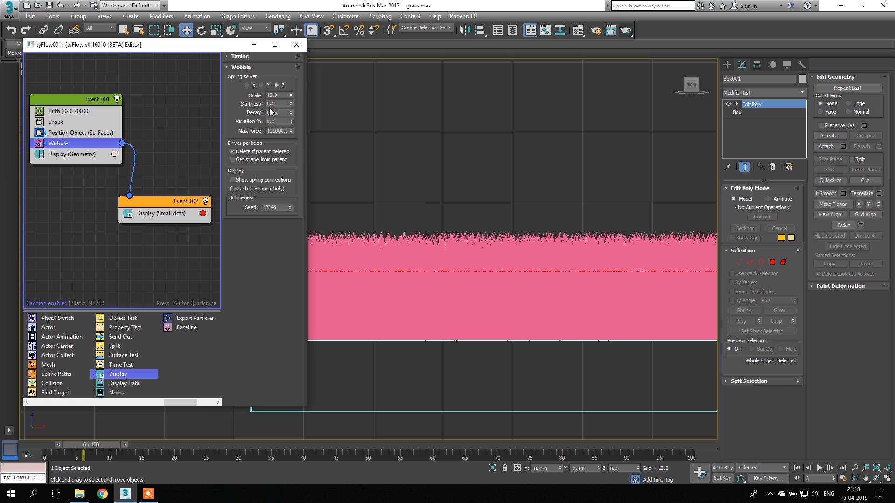
pyautogui.moveTo(291, 95); pyautogui.dragTo(285, 76)
pyautogui.middleClick(462, 176)
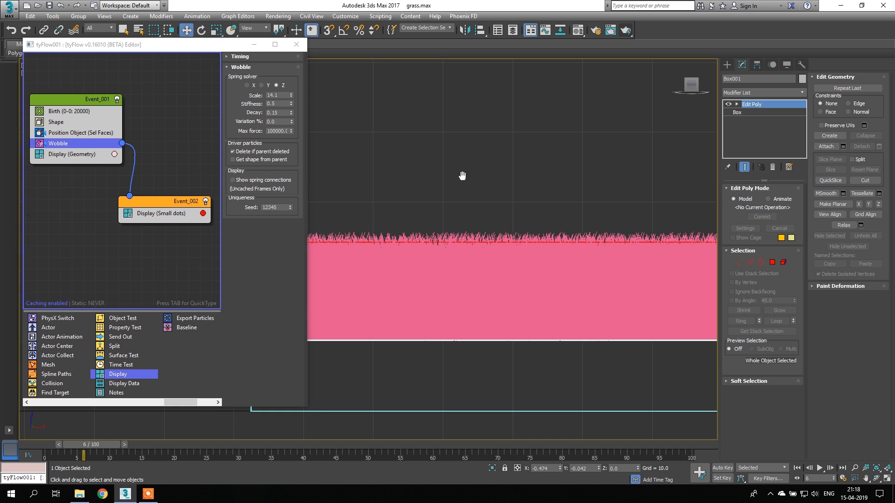
pyautogui.press('p')
pyautogui.scroll(-2, 460, 177)
pyautogui.moveTo(460, 177); pyautogui.dragTo(407, 219, button='middle')
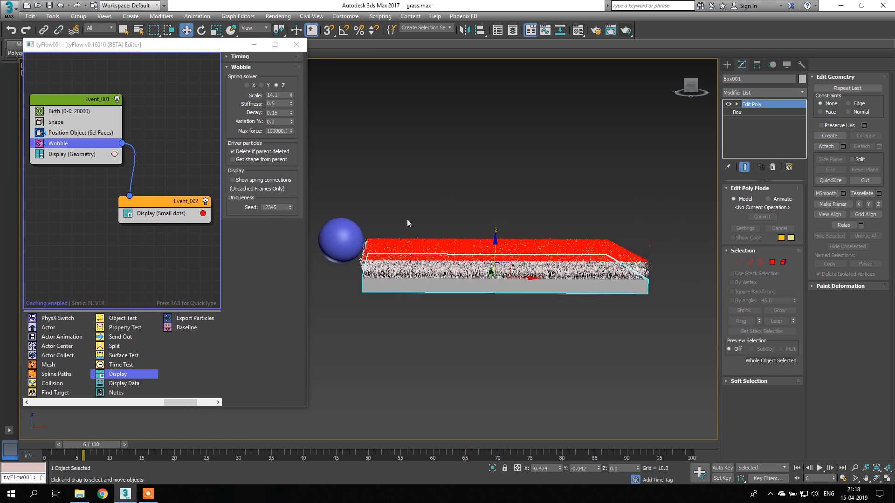
# Turn off the small-dots Display in the second event and scrub the animation to frame 38 and back to frame 0
pyautogui.click(128, 214)
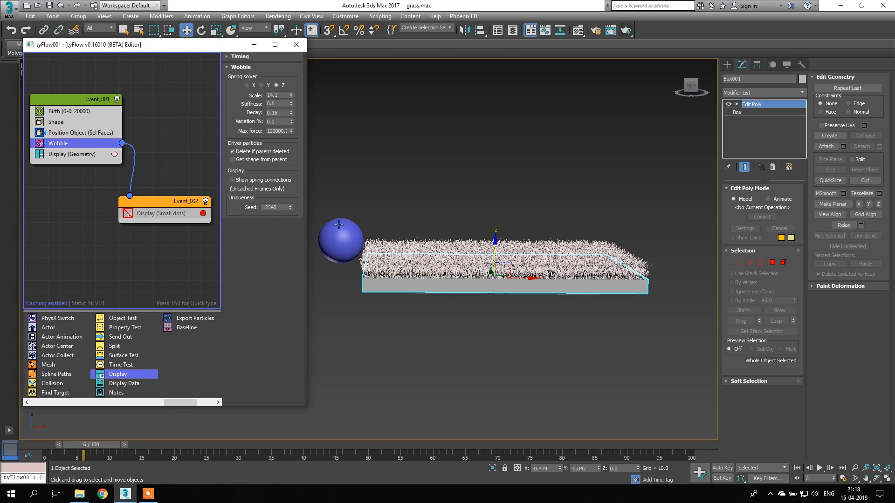
pyautogui.moveTo(40, 443); pyautogui.dragTo(285, 446)
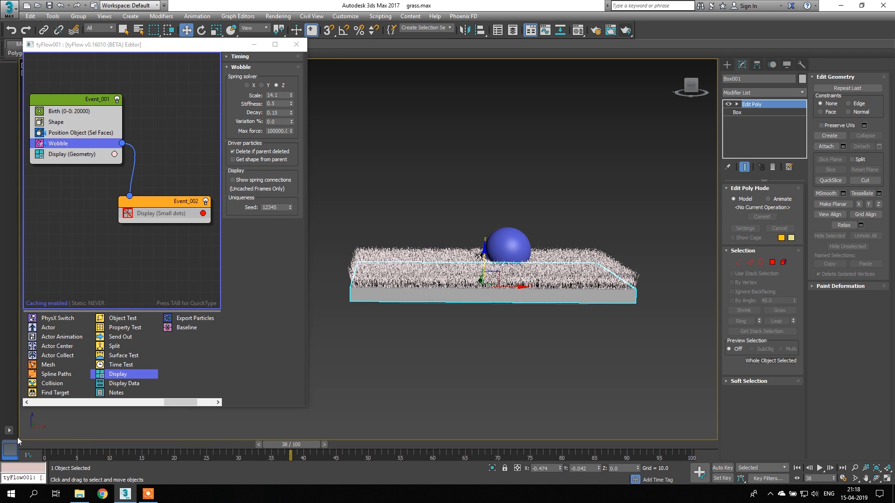
pyautogui.click(41, 443)
# Add a Collision operator above the Display in the second event and pick the blue sphere as its collider
pyautogui.click(156, 204)
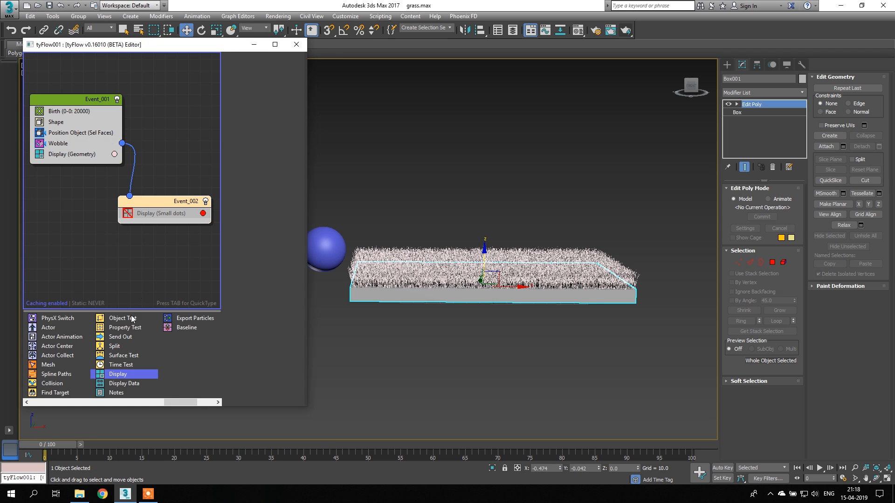
pyautogui.moveTo(52, 383); pyautogui.dragTo(47, 381)
pyautogui.moveTo(148, 208); pyautogui.dragTo(148, 208)
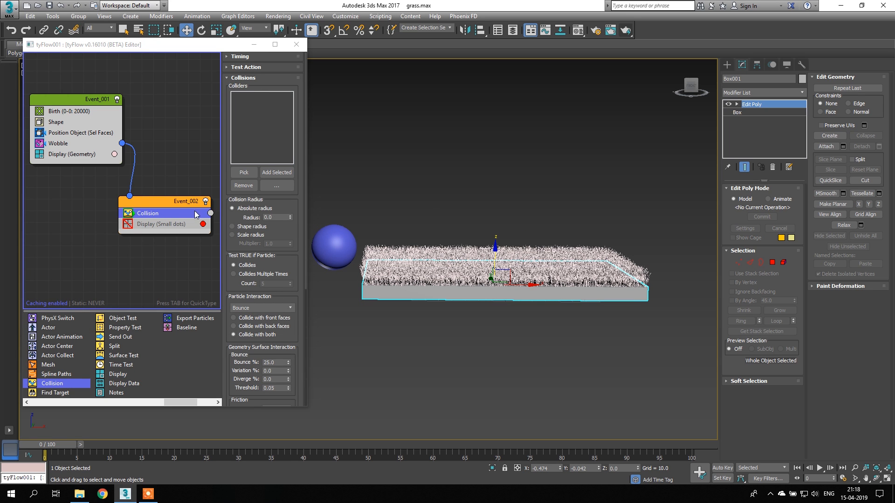
pyautogui.click(245, 175)
pyautogui.click(326, 244)
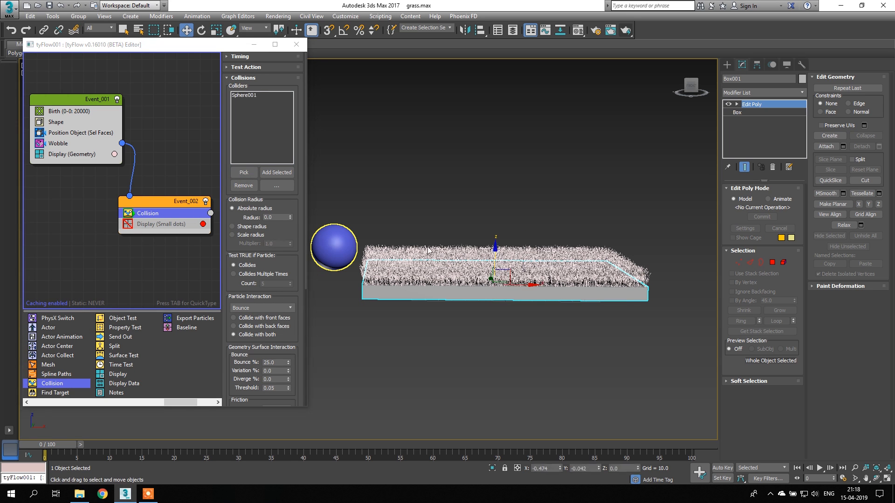
# Minimize the tyFlow editor and check the grass against the sphere up to frame 8, then restore the editor and return to frame 0
pyautogui.moveTo(430, 245); pyautogui.dragTo(416, 244, button='middle')
pyautogui.click(254, 44)
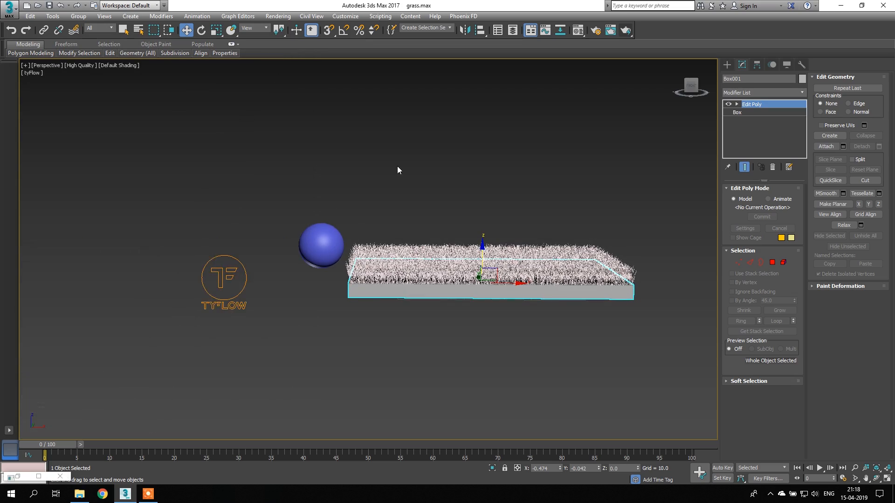
pyautogui.scroll(5, 340, 166)
pyautogui.moveTo(334, 249); pyautogui.dragTo(313, 221, button='middle')
pyautogui.moveTo(52, 445); pyautogui.dragTo(97, 446)
pyautogui.press('w')
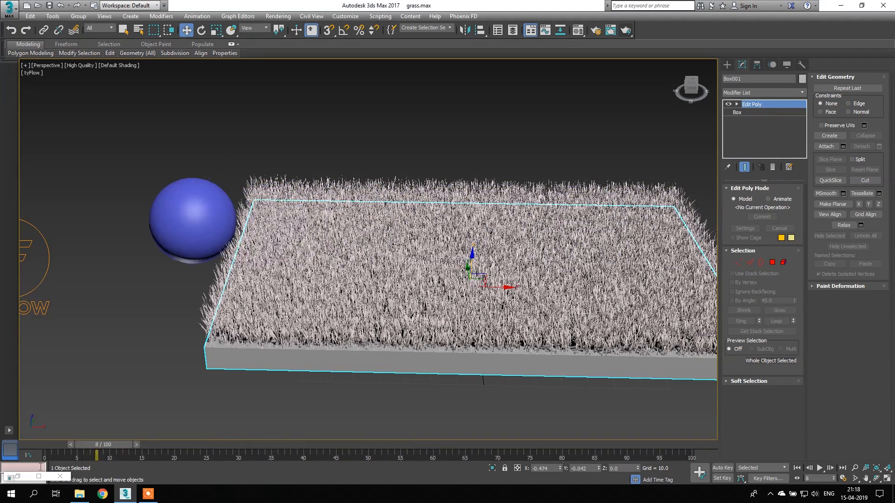
pyautogui.click(19, 477)
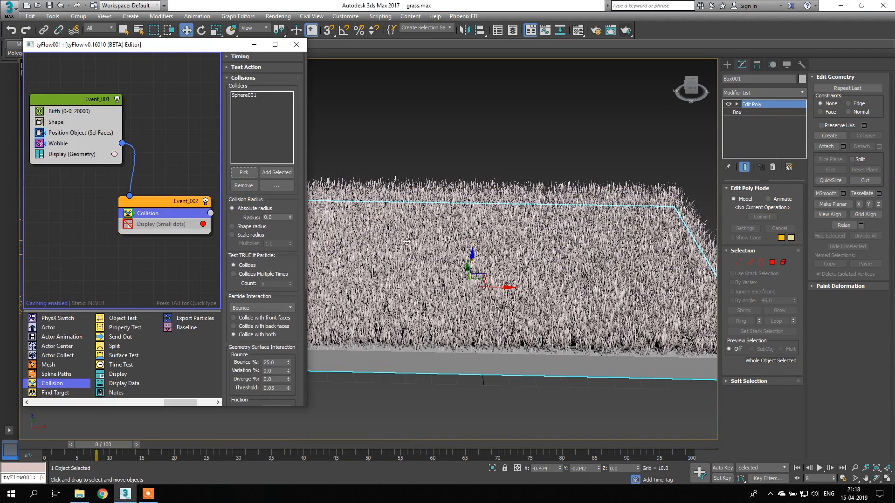
pyautogui.moveTo(407, 242); pyautogui.dragTo(457, 231, button='middle')
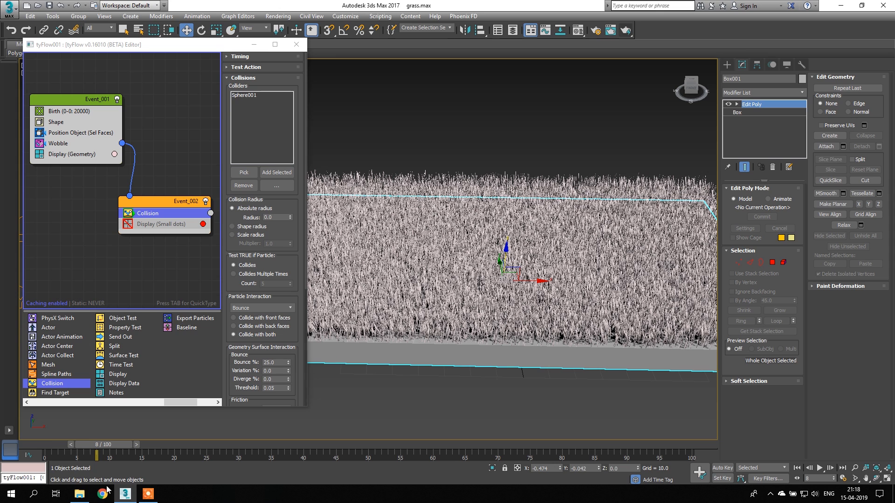
pyautogui.click(40, 443)
# Lower the Wobble operator's Stiffness to 0.1 and scrub the animation to frame 63 to check how the grass reacts
pyautogui.moveTo(163, 183); pyautogui.dragTo(153, 177, button='middle')
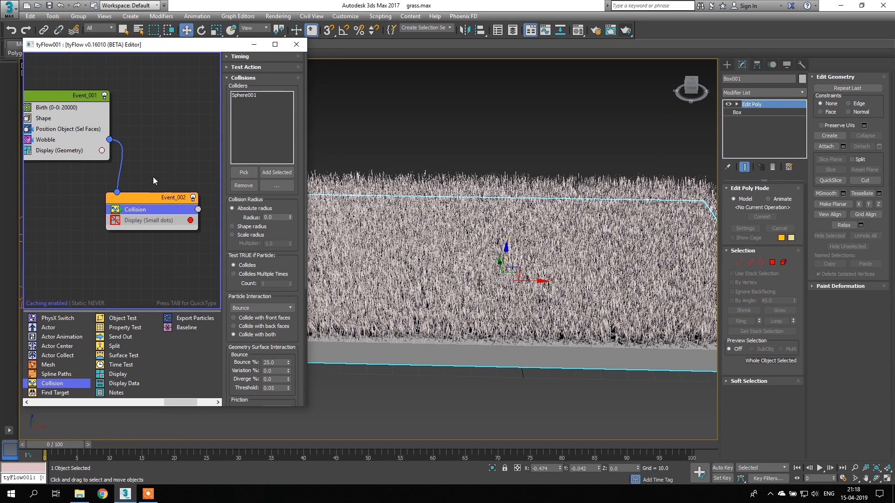
pyautogui.click(57, 138)
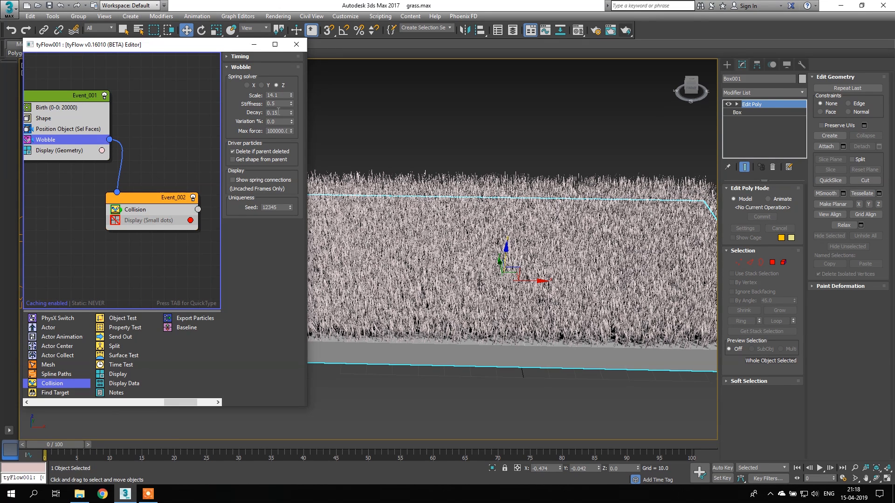
pyautogui.moveTo(288, 115); pyautogui.dragTo(267, 115)
pyautogui.moveTo(426, 154); pyautogui.dragTo(518, 150, button='middle')
pyautogui.moveTo(280, 103); pyautogui.dragTo(265, 104)
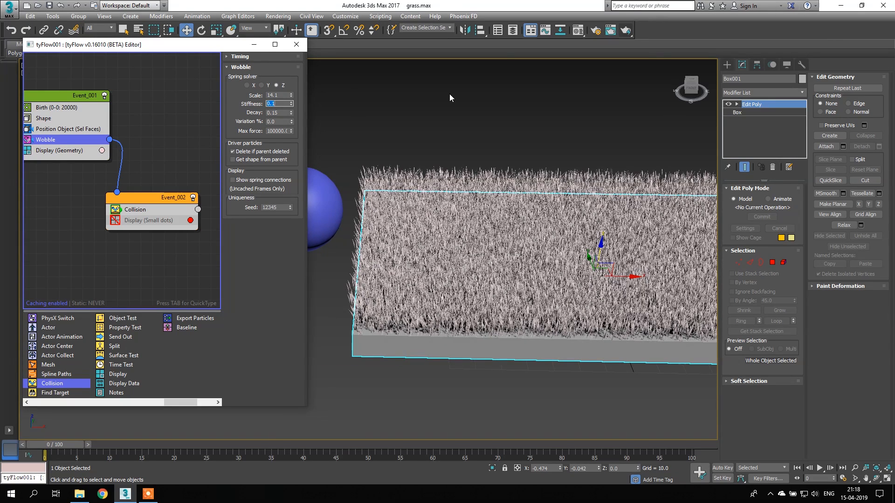
pyautogui.moveTo(73, 443); pyautogui.dragTo(457, 446)
pyautogui.press('w')
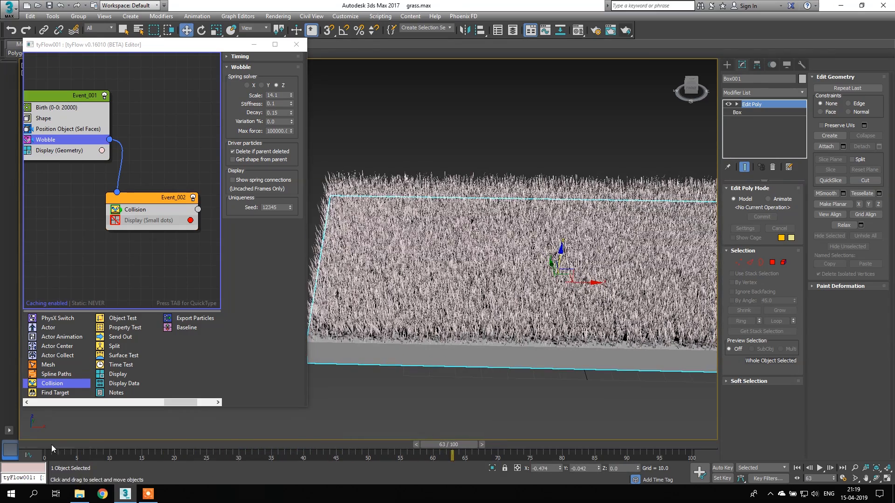
# Set the Wobble operator's Decay to 1.0 and scrub the animation from the start to frame 33
pyautogui.press('Home')
pyautogui.doubleClick(278, 112)
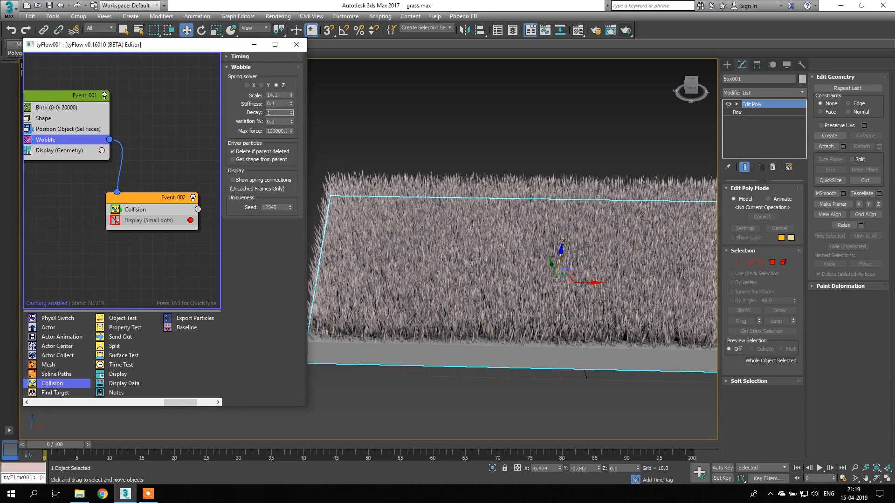
pyautogui.press('Return')
pyautogui.moveTo(452, 99); pyautogui.dragTo(444, 98, button='middle')
pyautogui.moveTo(54, 445); pyautogui.dragTo(261, 445)
pyautogui.press('w')
# Examine the grass bent behind the sphere at frame 33 up close and from different angles, then return to frame 0
pyautogui.moveTo(401, 295)
pyautogui.mouseDown(button='middle')
pyautogui.moveTo(414, 281)
pyautogui.moveTo(410, 324)
pyautogui.moveTo(427, 259)
pyautogui.moveTo(412, 218)
pyautogui.moveTo(420, 193)
pyautogui.moveTo(412, 285)
pyautogui.mouseUp(button='middle')
pyautogui.scroll(4, 413, 324)
pyautogui.scroll(1, 413, 285)
pyautogui.scroll(-1, 357, 294)
pyautogui.scroll(-3, 357, 294)
pyautogui.keyDown('alt'); pyautogui.moveTo(358, 294); pyautogui.dragTo(423, 132, button='middle'); pyautogui.keyUp('alt')
pyautogui.keyDown('alt'); pyautogui.moveTo(419, 345); pyautogui.dragTo(417, 306, button='middle'); pyautogui.keyUp('alt')
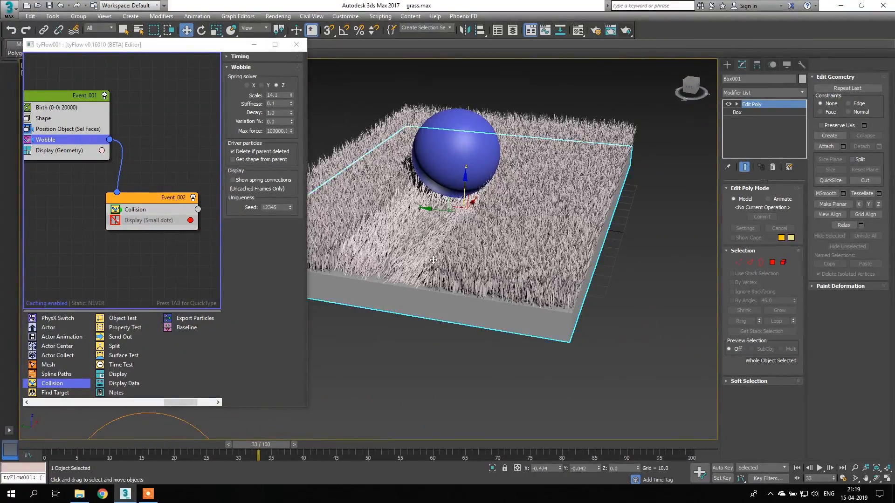
pyautogui.click(49, 447)
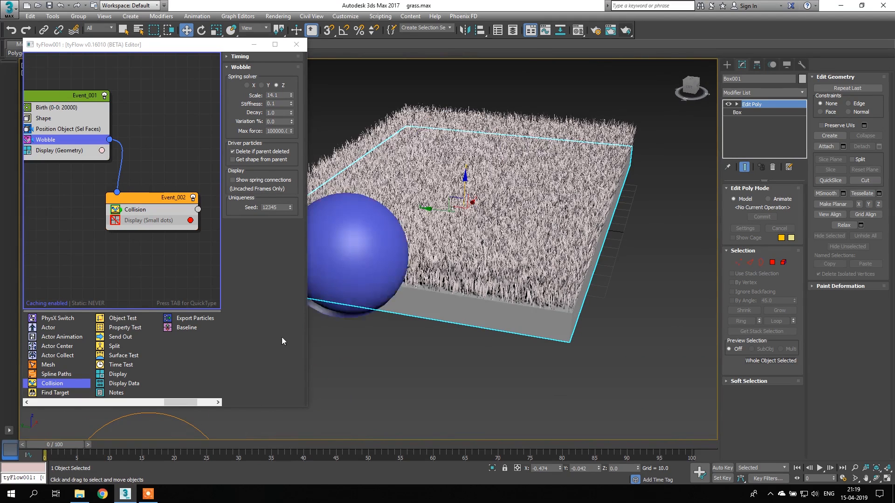
# Set the Wobble operator's Variation % to 39 and scrub the animation to frame 52
pyautogui.moveTo(347, 300); pyautogui.dragTo(368, 304, button='middle')
pyautogui.moveTo(281, 121); pyautogui.dragTo(253, 125)
pyautogui.write('39')
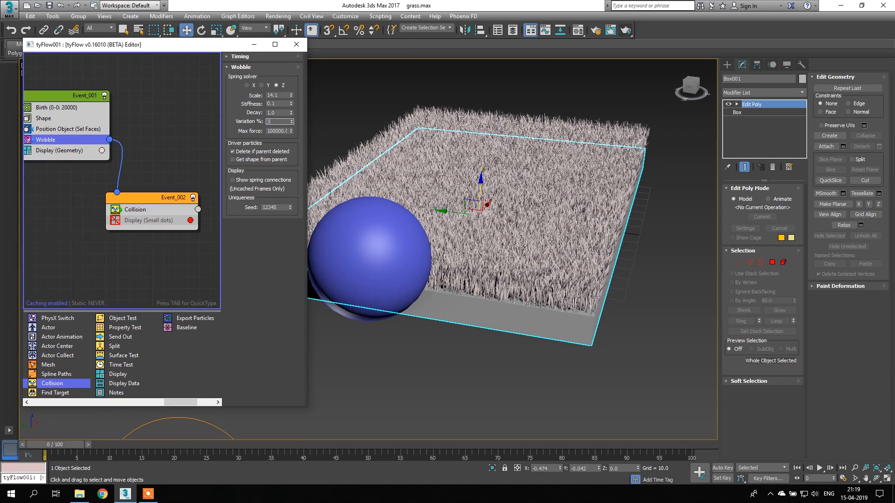
pyautogui.press('Return')
pyautogui.moveTo(428, 196); pyautogui.dragTo(440, 207, button='middle')
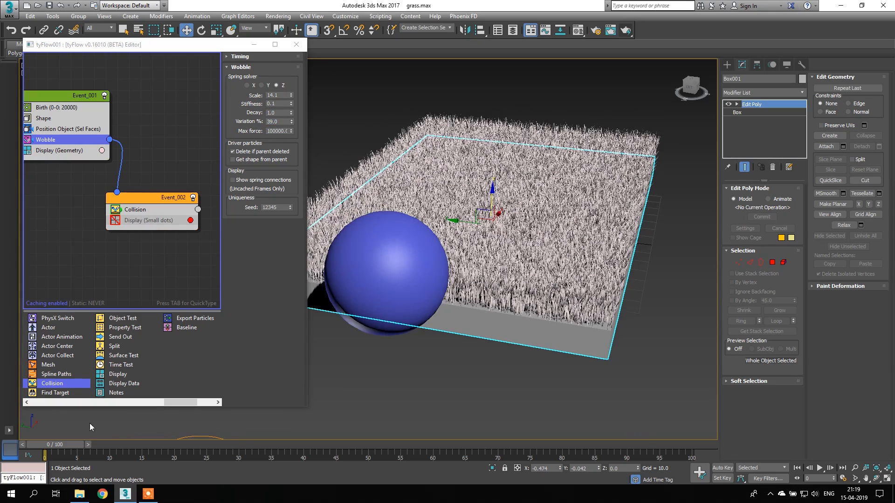
pyautogui.moveTo(65, 444); pyautogui.dragTo(381, 415)
pyautogui.press('w')
# Examine the trail the sphere leaves in the grass from several angles, replay up to frame 52, and return to frame 0
pyautogui.keyDown('alt'); pyautogui.moveTo(490, 327); pyautogui.dragTo(544, 262, button='middle'); pyautogui.keyUp('alt')
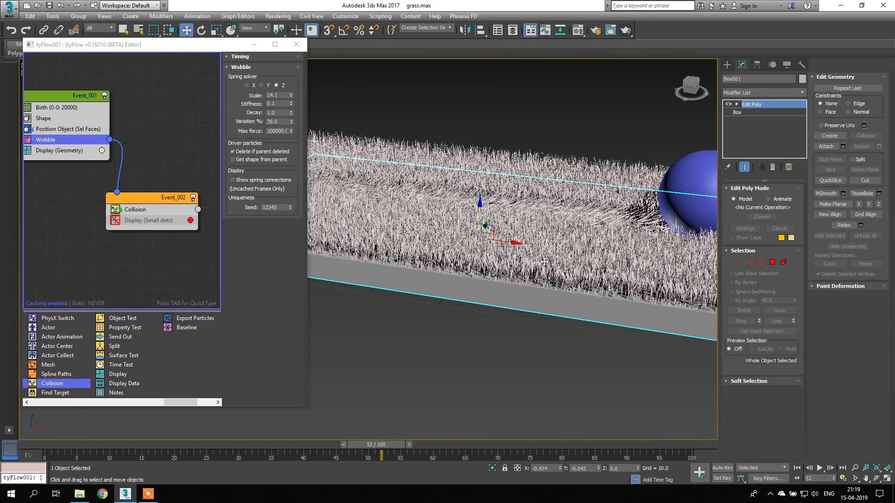
pyautogui.moveTo(442, 191); pyautogui.dragTo(472, 209, button='middle')
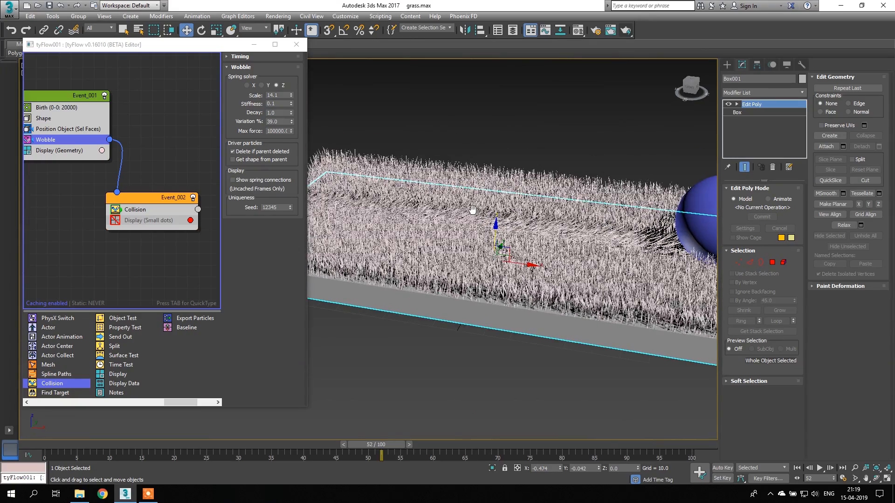
pyautogui.keyDown('alt'); pyautogui.moveTo(477, 210); pyautogui.dragTo(468, 256, button='middle'); pyautogui.keyUp('alt')
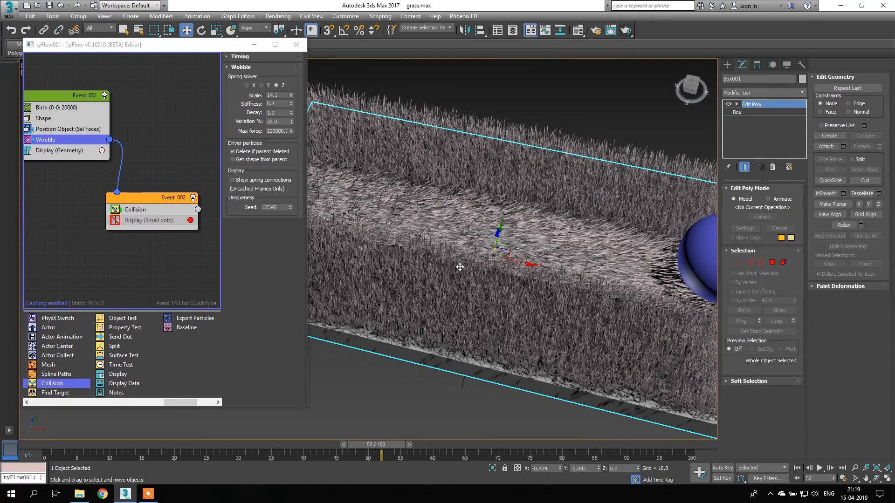
pyautogui.keyDown('alt'); pyautogui.moveTo(460, 267); pyautogui.dragTo(465, 286, button='middle'); pyautogui.keyUp('alt')
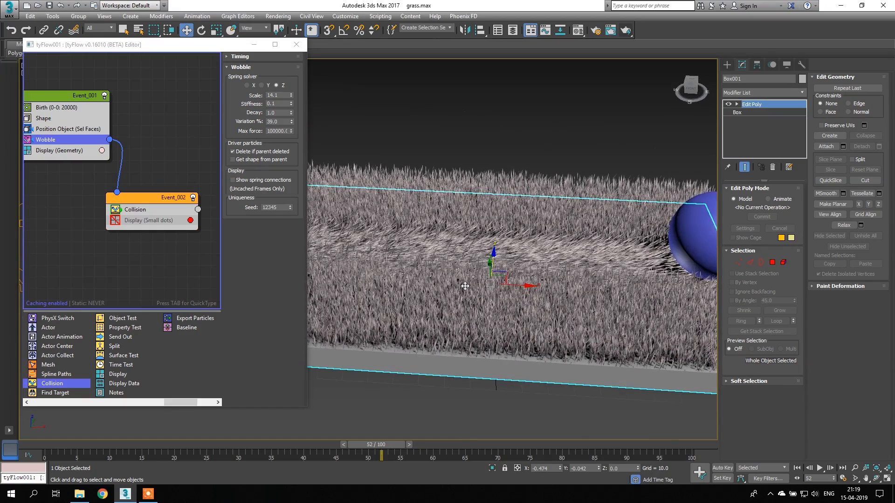
pyautogui.keyDown('alt'); pyautogui.moveTo(433, 303); pyautogui.dragTo(386, 297, button='middle'); pyautogui.keyUp('alt')
pyautogui.scroll(4, 421, 274)
pyautogui.moveTo(44, 444); pyautogui.dragTo(271, 452)
pyautogui.scroll(-3, 376, 313)
pyautogui.keyDown('alt'); pyautogui.moveTo(376, 313); pyautogui.dragTo(410, 275, button='middle'); pyautogui.keyUp('alt')
pyautogui.moveTo(65, 441); pyautogui.dragTo(385, 447)
pyautogui.keyDown('alt'); pyautogui.moveTo(406, 368); pyautogui.dragTo(430, 373, button='middle'); pyautogui.keyUp('alt')
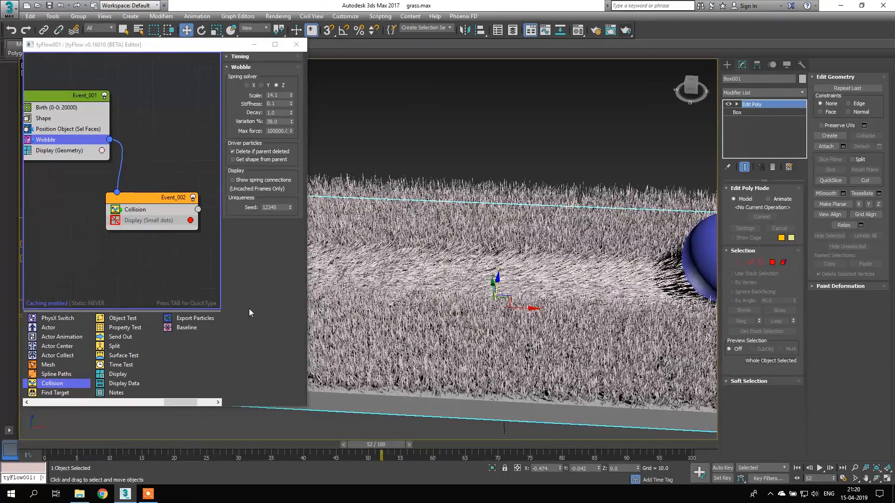
pyautogui.click(43, 447)
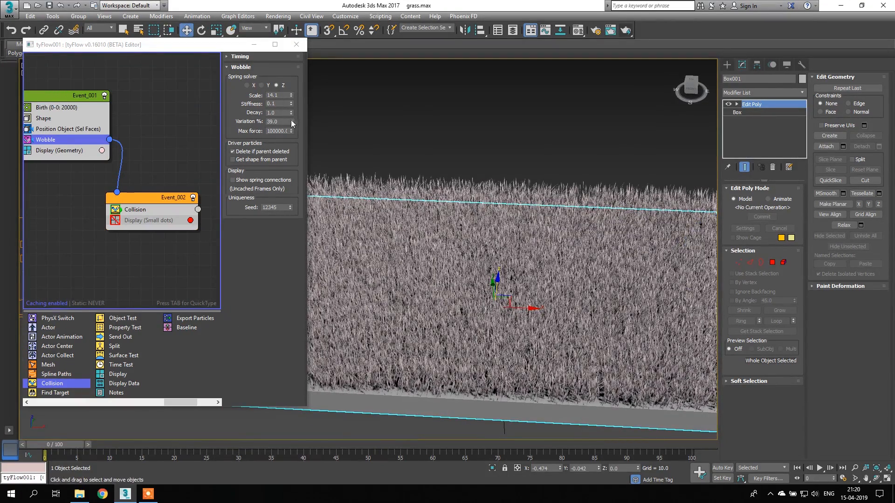
# Set the Wobble operator's Decay to 0.2 and scrub the animation to frame 65 to check the grass
pyautogui.moveTo(176, 402); pyautogui.dragTo(133, 404)
pyautogui.moveTo(414, 195); pyautogui.dragTo(464, 198, button='middle')
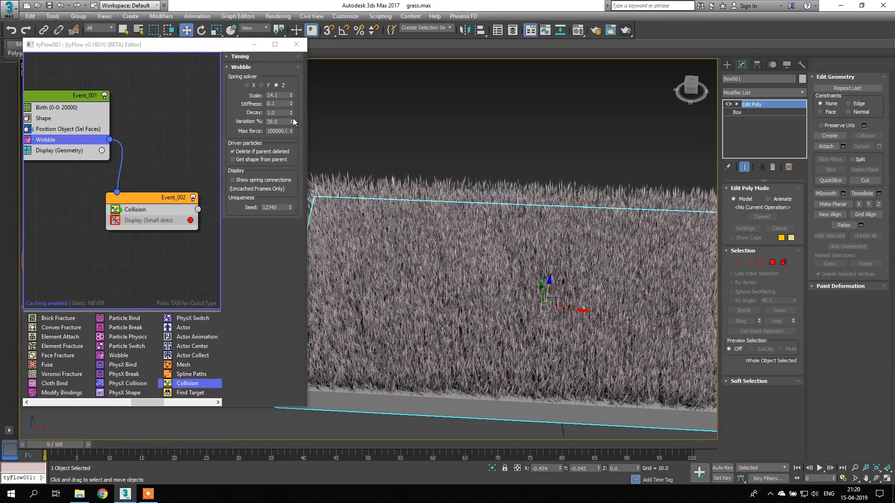
pyautogui.click(282, 112)
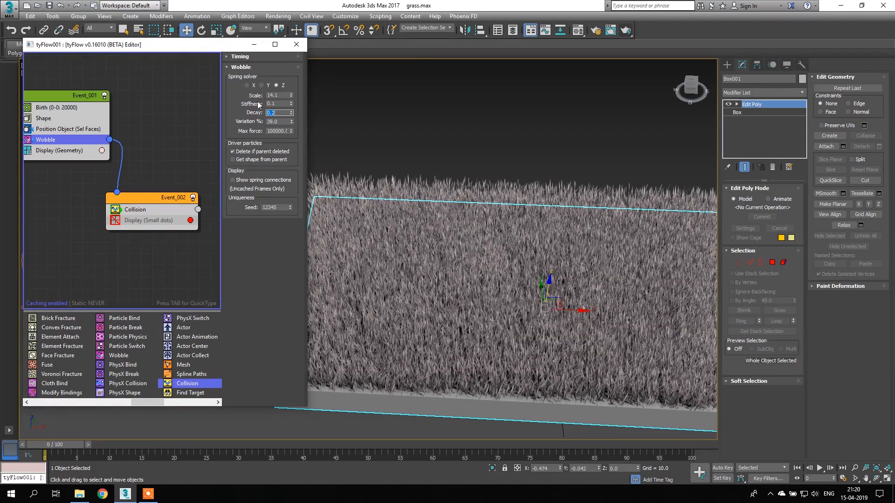
pyautogui.scroll(-5, 432, 167)
pyautogui.moveTo(431, 167); pyautogui.dragTo(424, 184, button='middle')
pyautogui.moveTo(65, 444); pyautogui.dragTo(464, 444)
pyautogui.press('w')
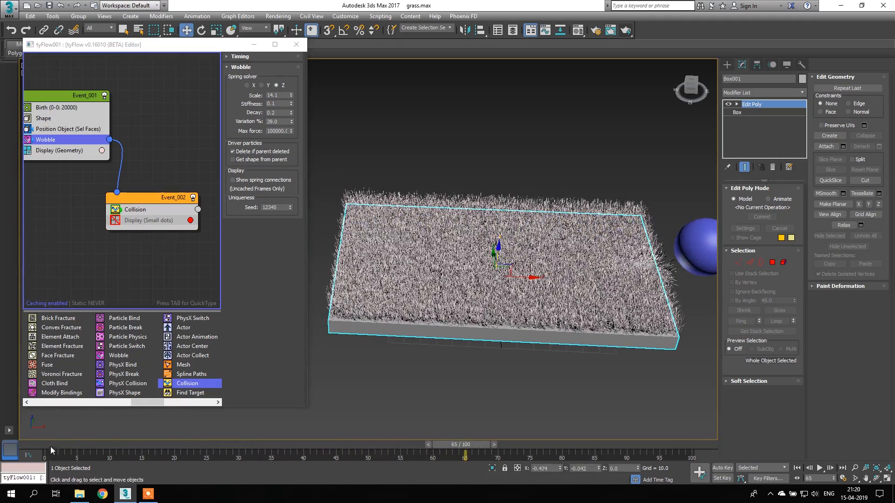
# Return to frame 0, disable the Collision operator in Event_002 and add a Force operator above it
pyautogui.press('Home')
pyautogui.moveTo(126, 265); pyautogui.dragTo(118, 263, button='middle')
pyautogui.click(110, 208)
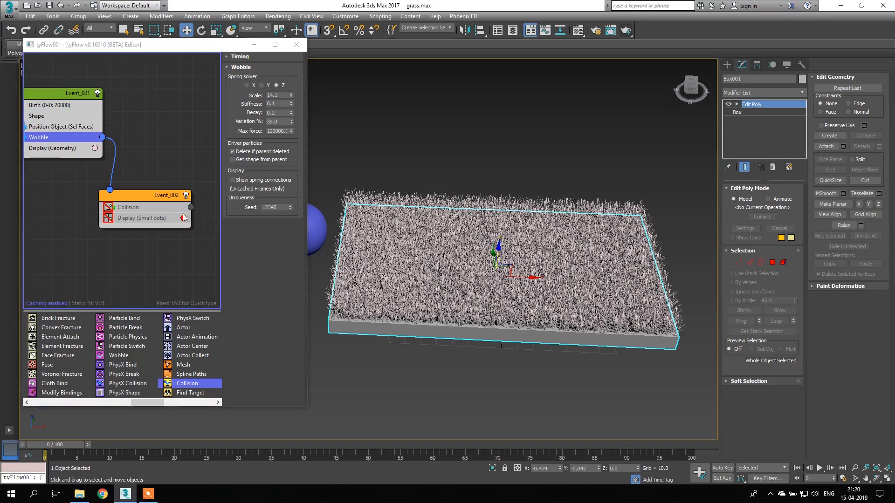
pyautogui.click(141, 194)
pyautogui.press('Tab')
pyautogui.write('fo')
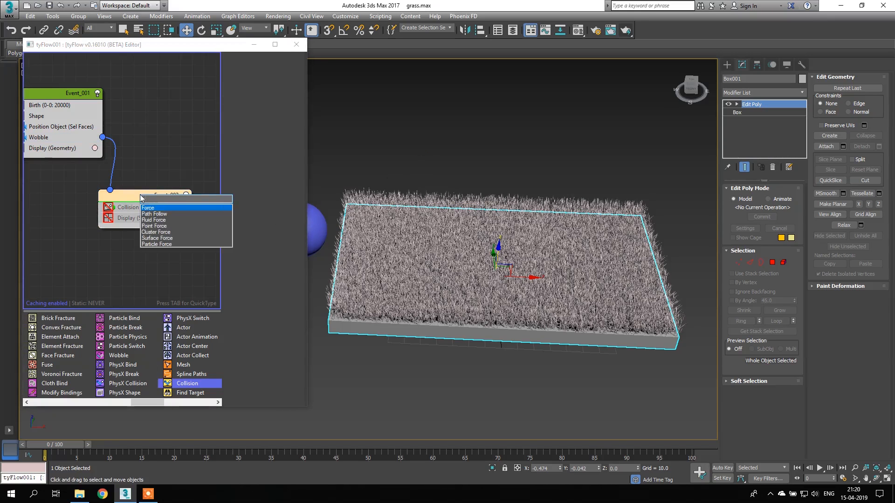
pyautogui.write('r')
pyautogui.click(152, 207)
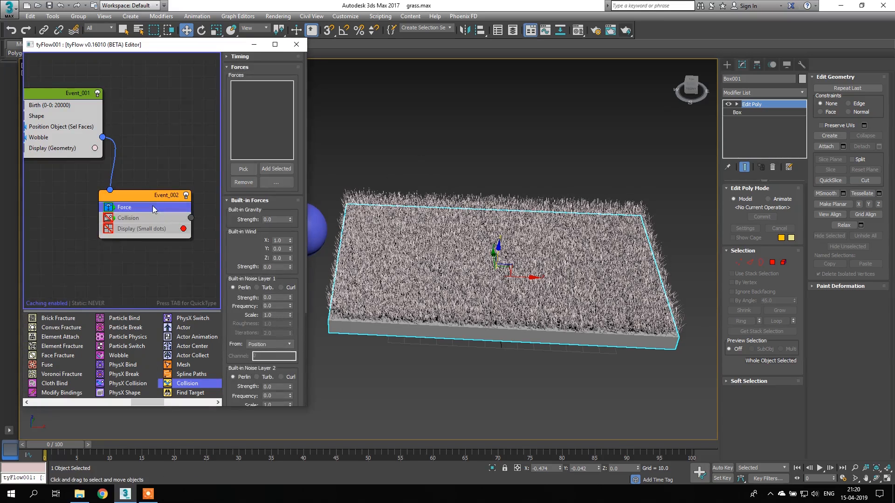
# Give the Force operator a Built-in Wind Strength of 0.1 and Turb. noise in Layer 1 with Strength 2.0, Frequency 1.0 and Scale 0.01
pyautogui.click(289, 264)
pyautogui.click(256, 288)
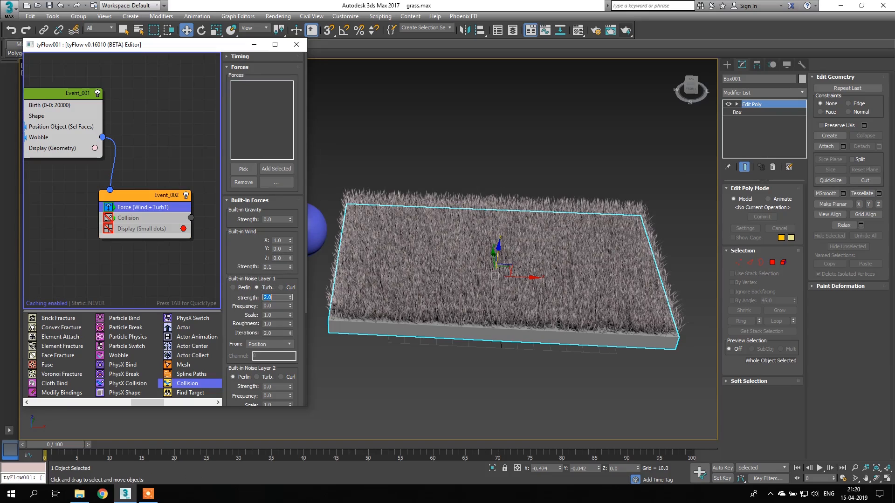
pyautogui.press('Tab')
pyautogui.write('1')
pyautogui.moveTo(277, 315); pyautogui.dragTo(264, 317)
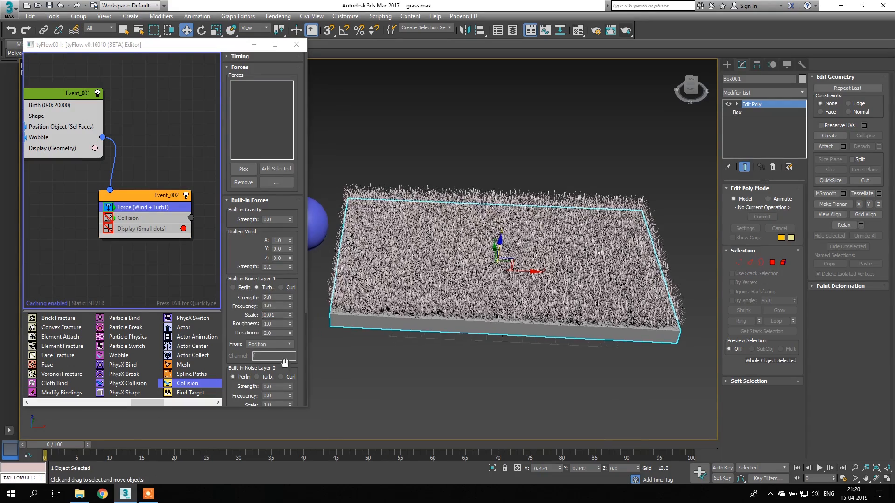
# Scrub the animation to frame 61 to preview the wind on the grass, then return to frame 0
pyautogui.moveTo(60, 446); pyautogui.dragTo(438, 442)
pyautogui.press('w')
pyautogui.click(46, 444)
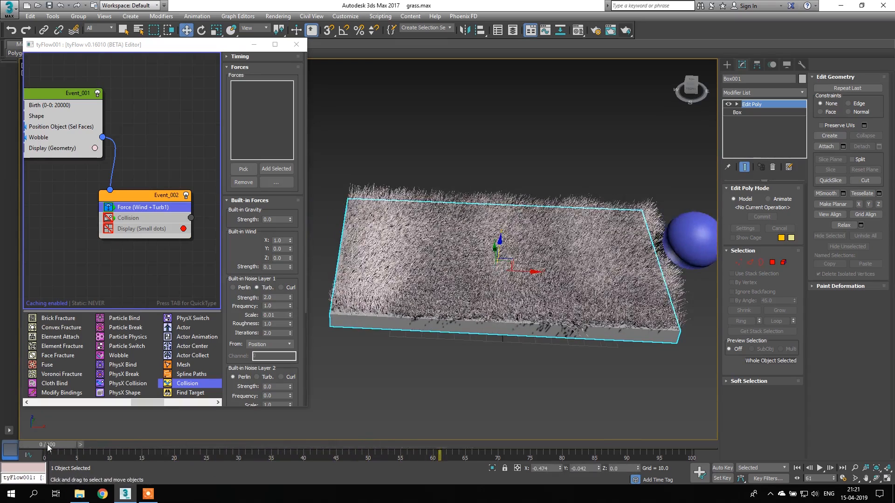
# Set the Wobble operator's Decay to 0.0 and the Force operator's Noise Layer 1 Scale to 0.1
pyautogui.click(60, 138)
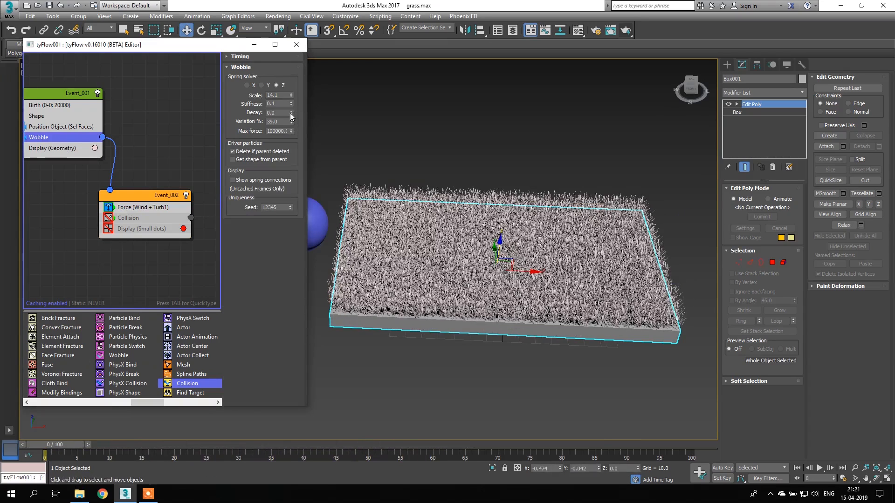
pyautogui.click(138, 208)
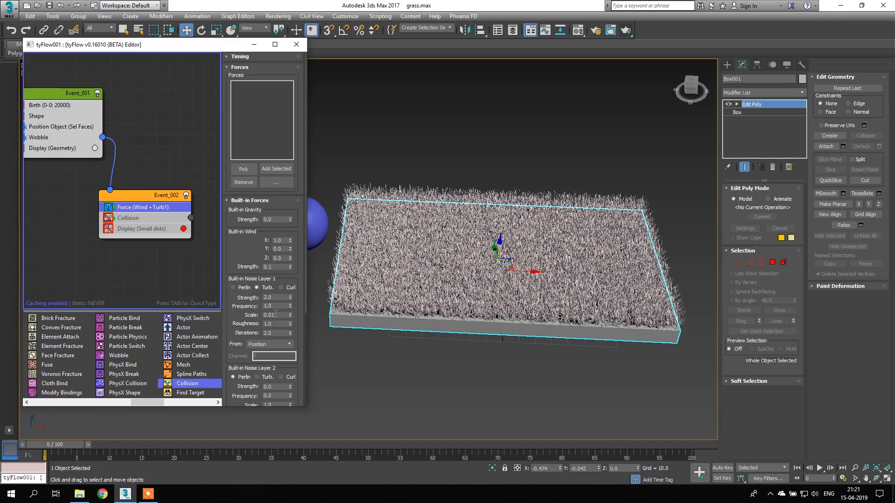
pyautogui.moveTo(278, 317); pyautogui.dragTo(254, 317)
pyautogui.write('.')
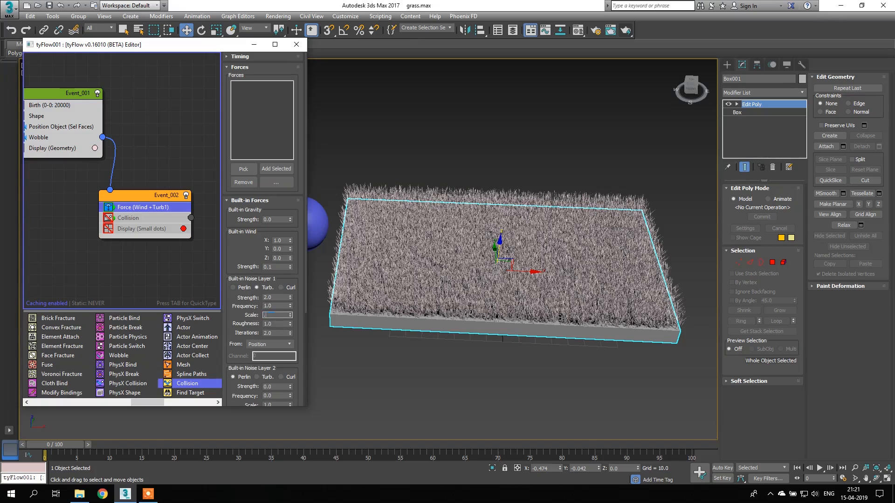
pyautogui.press('Return')
pyautogui.moveTo(436, 273); pyautogui.dragTo(433, 282, button='middle')
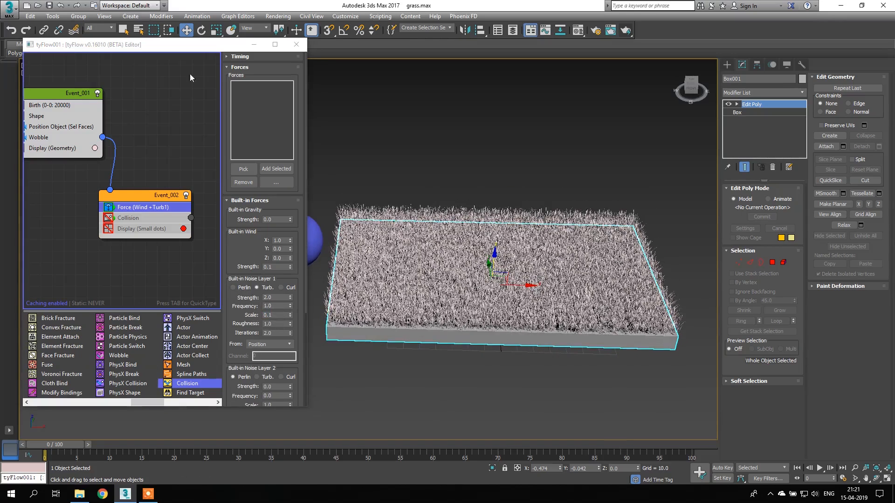
# Change the color of the Geometry Display in the first event to green
pyautogui.click(70, 148)
pyautogui.click(95, 148)
pyautogui.moveTo(140, 179)
pyautogui.mouseDown()
pyautogui.moveTo(134, 173)
pyautogui.moveTo(180, 174)
pyautogui.moveTo(135, 174)
pyautogui.mouseUp()
pyautogui.moveTo(188, 186); pyautogui.dragTo(188, 174)
pyautogui.click(298, 256)
# Minimize the tyFlow editor, check the green grass in the wind up to frame 52, and restore the editor
pyautogui.scroll(2, 407, 268)
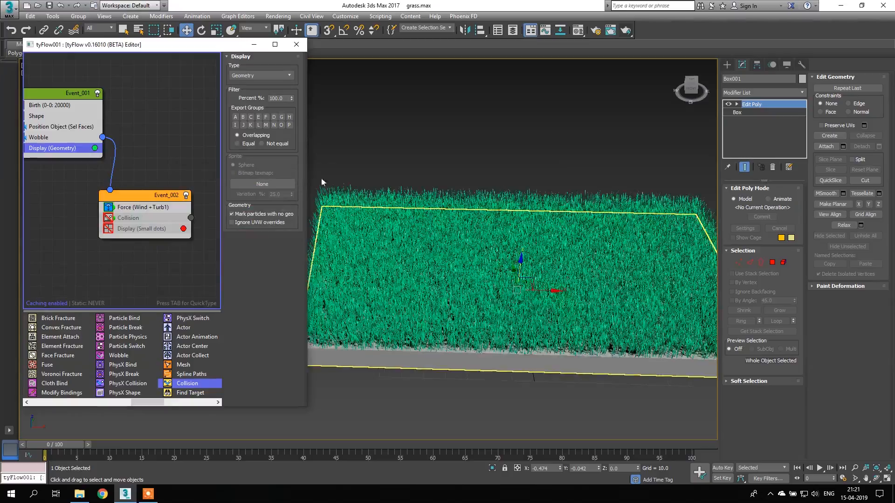
pyautogui.click(255, 45)
pyautogui.scroll(5, 422, 260)
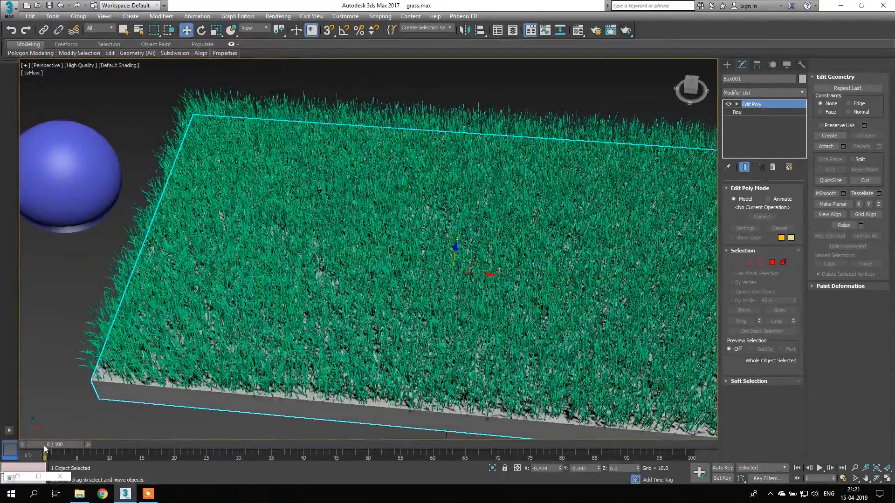
pyautogui.moveTo(49, 445); pyautogui.dragTo(372, 434)
pyautogui.scroll(-3, 368, 378)
pyautogui.keyDown('alt'); pyautogui.moveTo(362, 370); pyautogui.dragTo(376, 320, button='middle'); pyautogui.keyUp('alt')
pyautogui.click(19, 477)
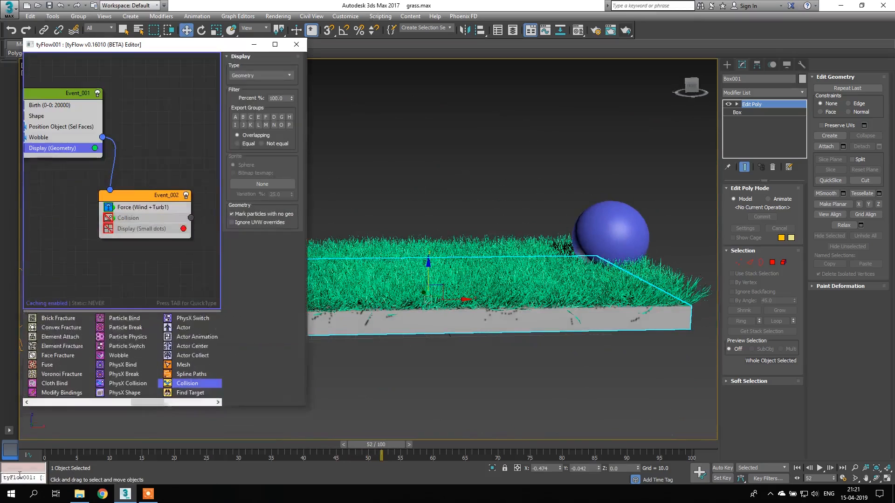
# Inspect the windblown grass at frame 52 up close and from different angles, then return to frame 0
pyautogui.moveTo(436, 279); pyautogui.dragTo(479, 291, button='middle')
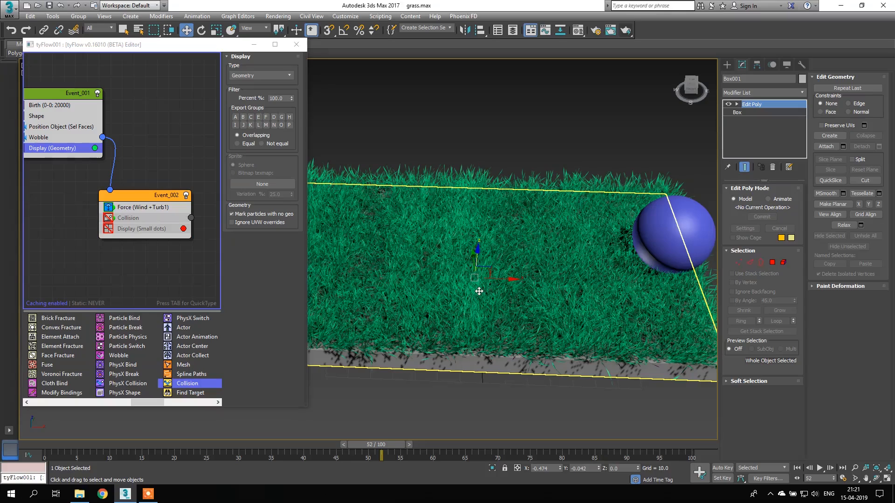
pyautogui.scroll(-5, 479, 291)
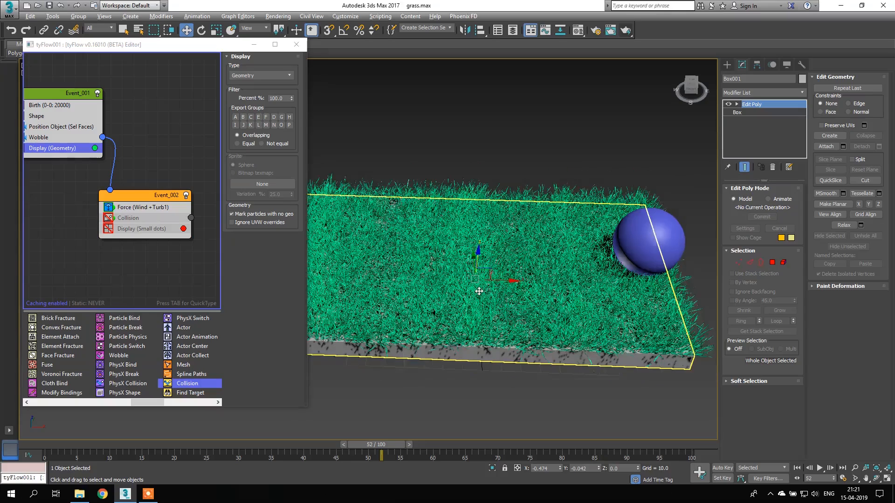
pyautogui.keyDown('alt'); pyautogui.moveTo(493, 310); pyautogui.dragTo(486, 290, button='middle'); pyautogui.keyUp('alt')
pyautogui.scroll(5, 494, 292)
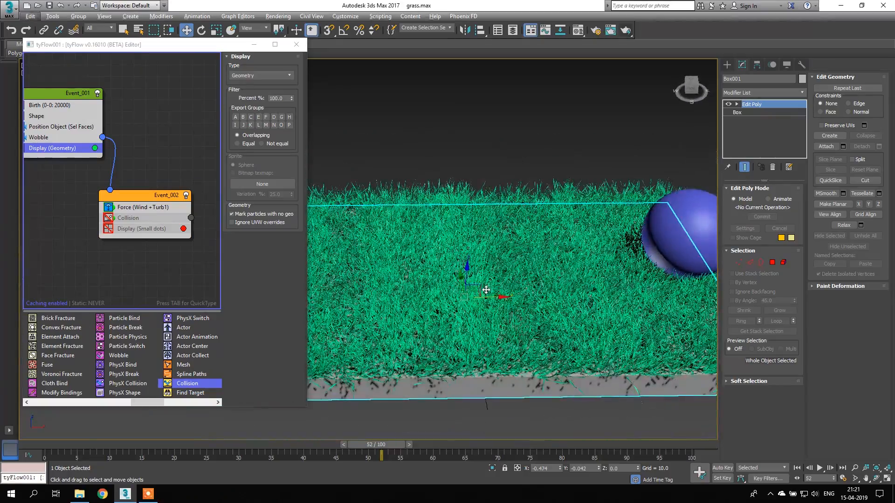
pyautogui.keyDown('alt'); pyautogui.moveTo(484, 292); pyautogui.dragTo(469, 312, button='middle'); pyautogui.keyUp('alt')
pyautogui.click(41, 446)
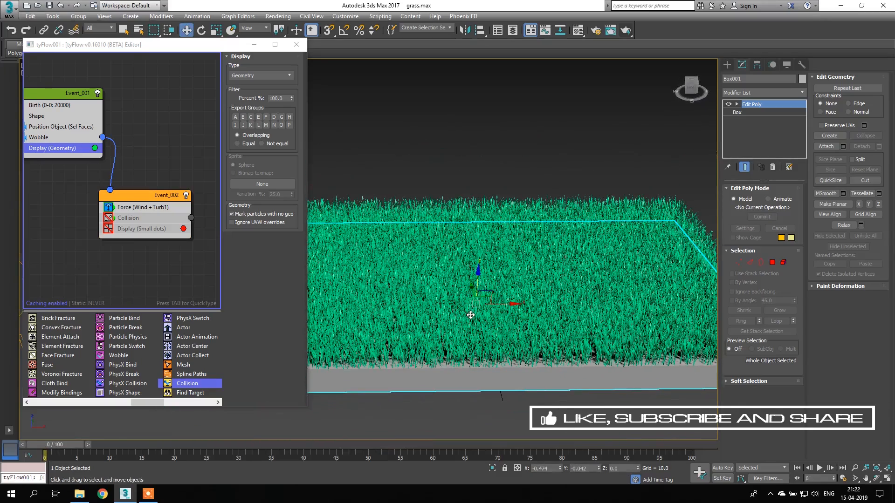